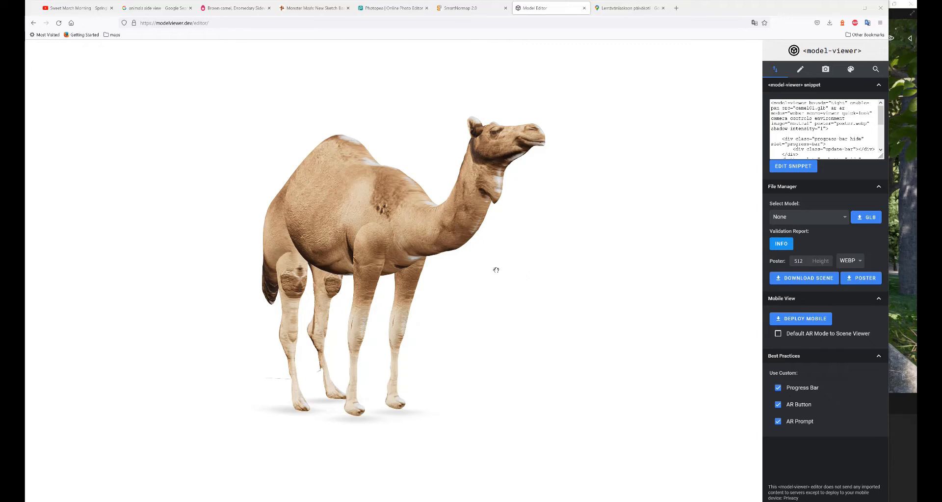
- Examine the finished camel model from several sides, first in the model-viewer editor and then in the Twinmotion park scene
{"action": "mouse_move", "coordinate": [484, 268]}
{"action": "left_mouse_down"}
{"action": "mouse_move", "coordinate": [502, 269]}
{"action": "mouse_move", "coordinate": [337, 269]}
{"action": "mouse_move", "coordinate": [479, 269]}
{"action": "left_mouse_up"}
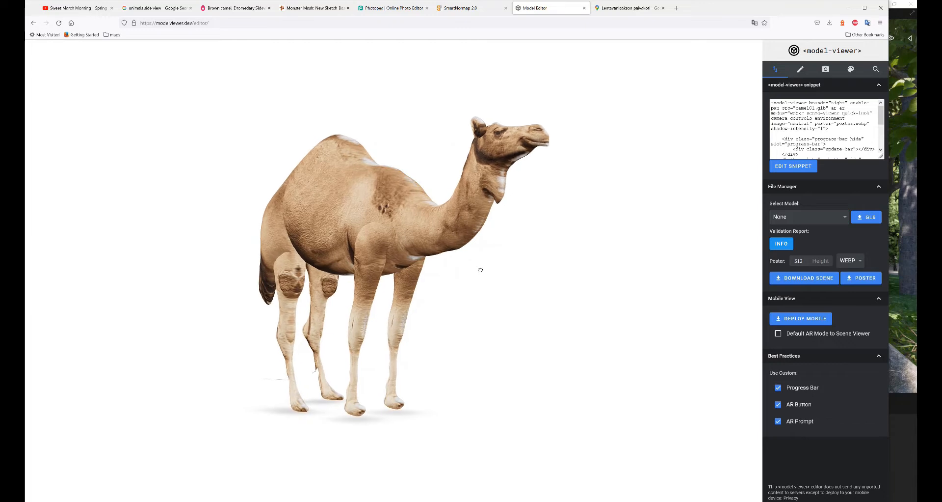
{"action": "left_click_drag", "start_coordinate": [480, 269], "coordinate": [359, 271]}
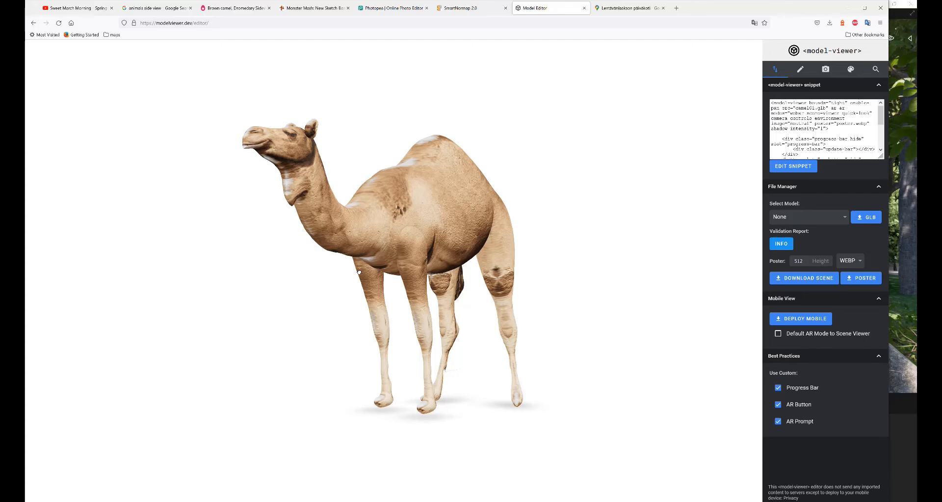
{"action": "left_click", "coordinate": [906, 442]}
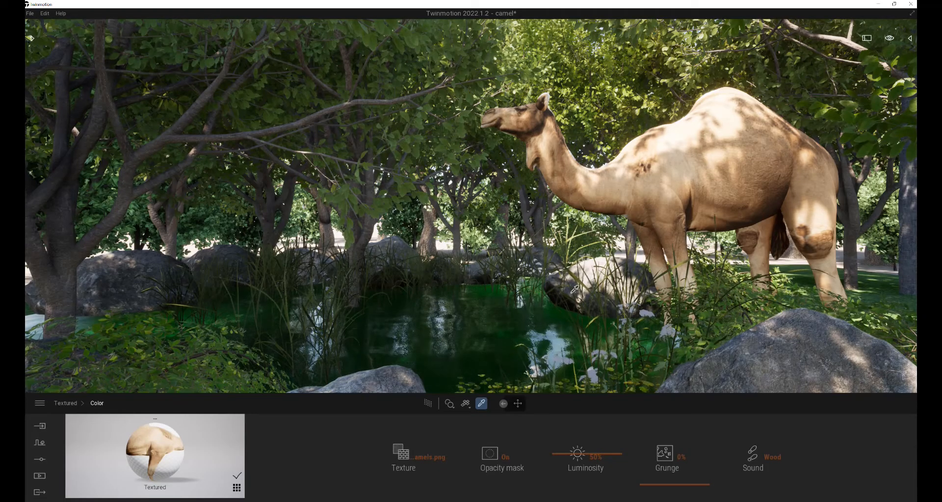
{"action": "key", "text": "Escape"}
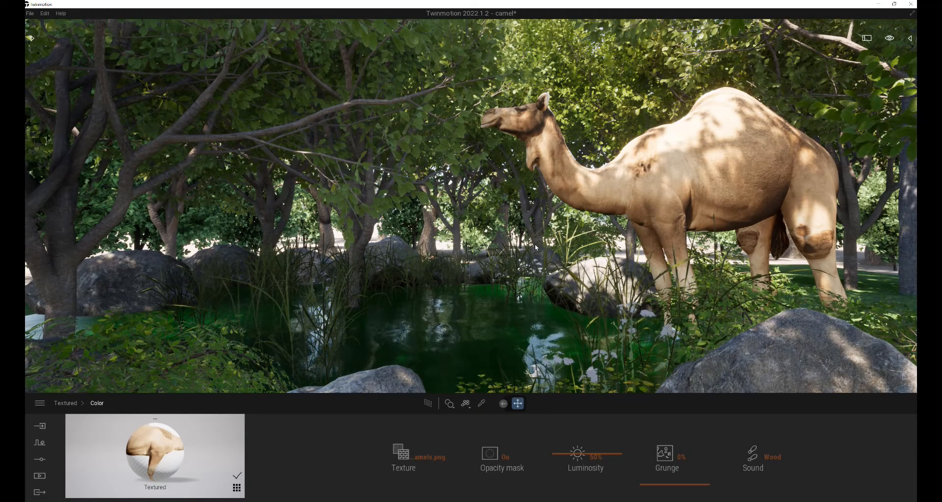
{"action": "scroll", "coordinate": [537, 242], "scroll_direction": "down", "scroll_amount": 3}
{"action": "right_click_drag", "start_coordinate": [537, 242], "coordinate": [592, 255]}
{"action": "scroll", "coordinate": [537, 241], "scroll_direction": "up", "scroll_amount": 2}
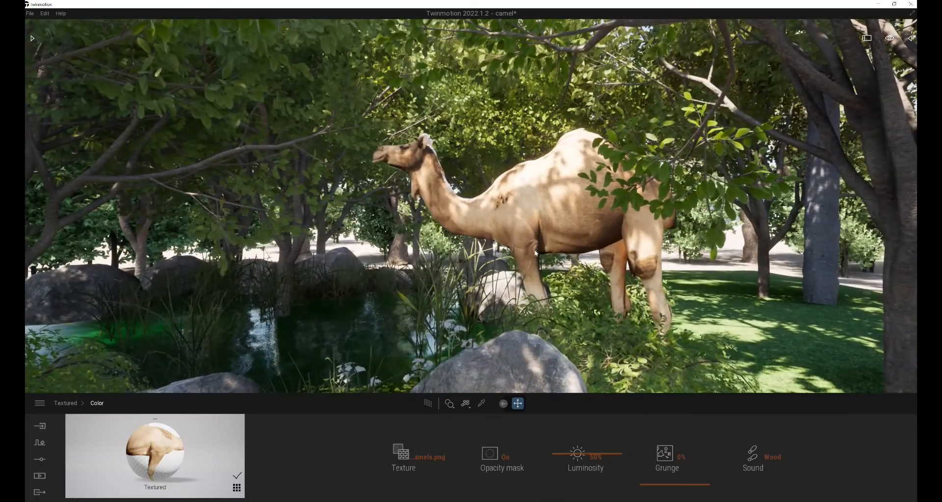
{"action": "scroll", "coordinate": [532, 253], "scroll_direction": "up", "scroll_amount": 1}
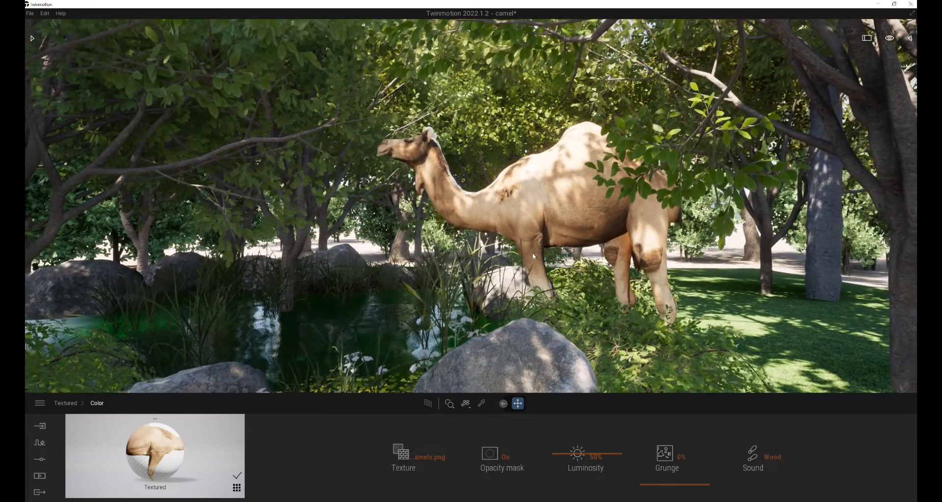
{"action": "middle_click_drag", "start_coordinate": [532, 252], "coordinate": [530, 255]}
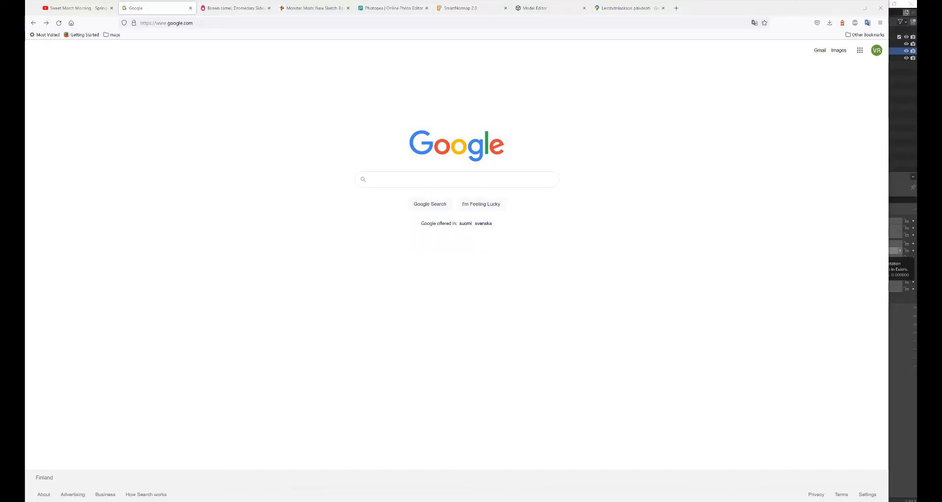
- Search Google Images for "animal side view" and open the PNGEgg page of the brown camel side-view picture
{"action": "left_click", "coordinate": [427, 178]}
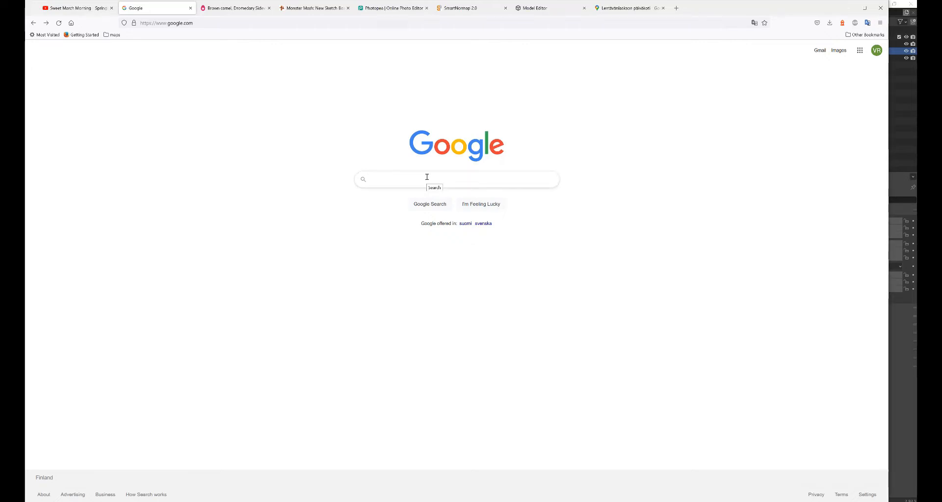
{"action": "type", "text": "anima"}
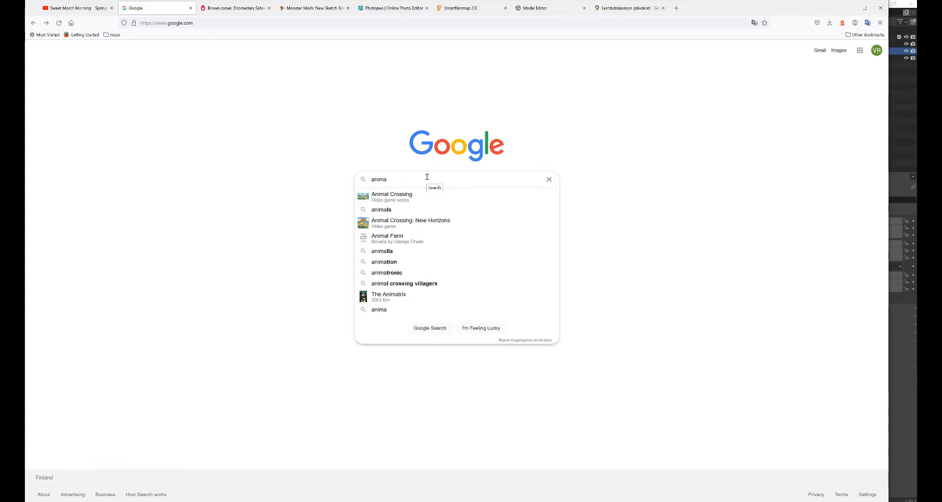
{"action": "type", "text": "l side v"}
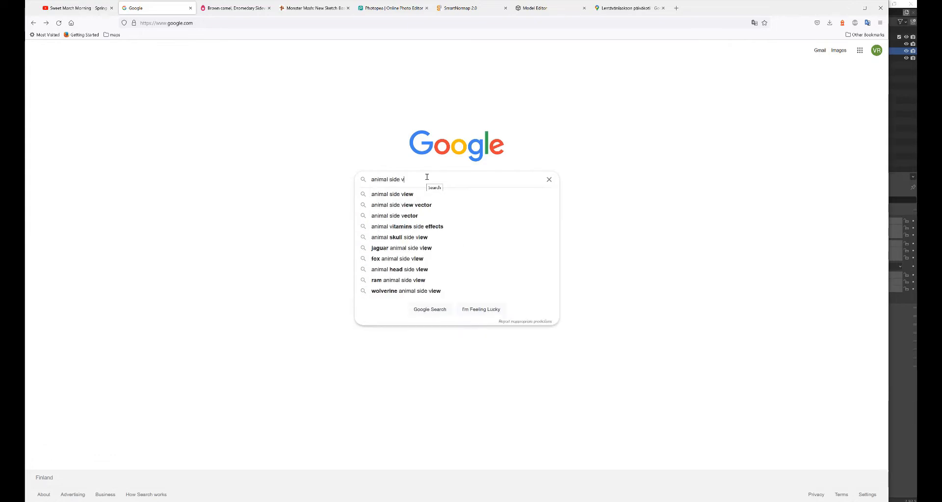
{"action": "type", "text": "iew"}
{"action": "key", "text": "Return"}
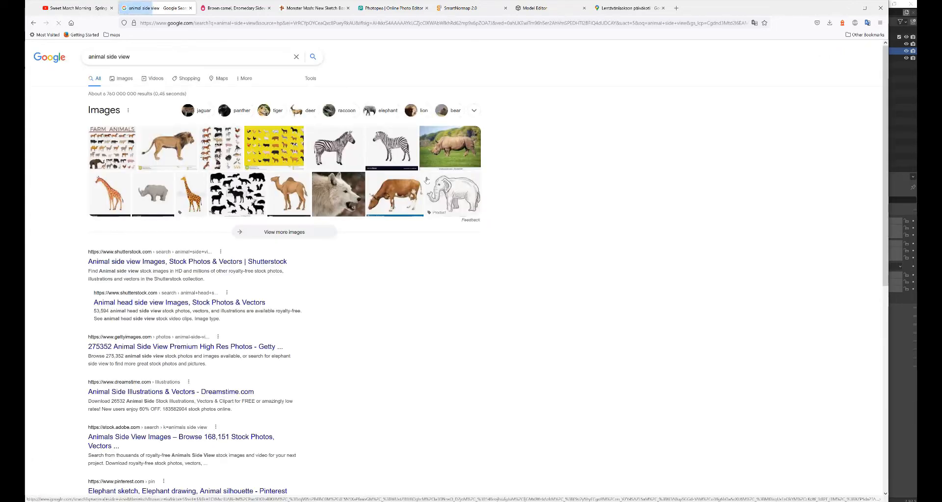
{"action": "left_click", "coordinate": [123, 80]}
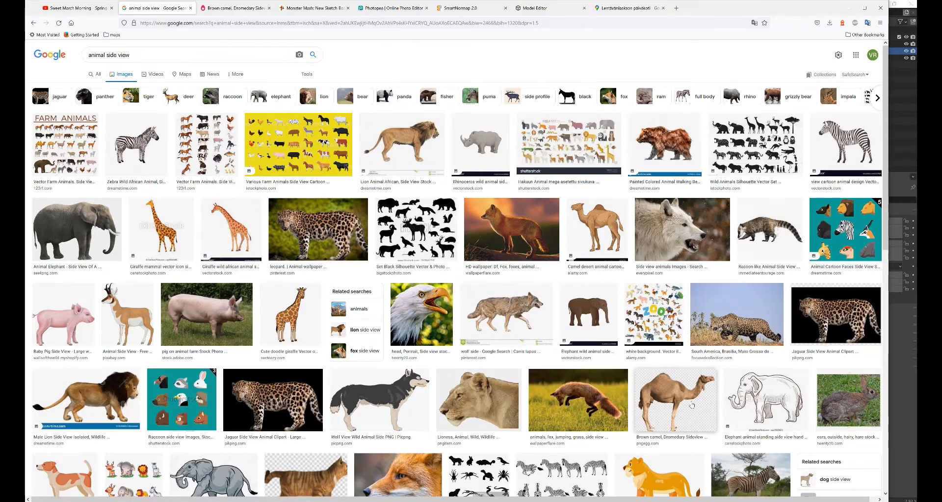
{"action": "left_click", "coordinate": [692, 405]}
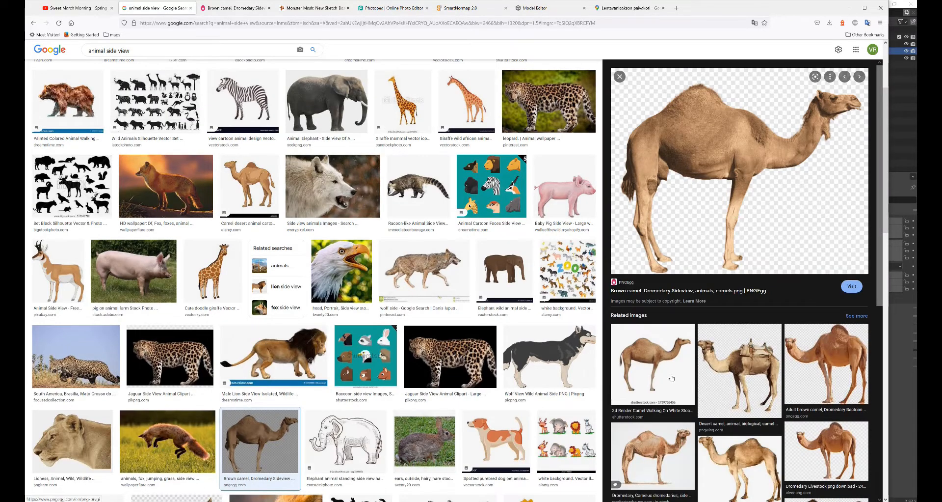
{"action": "left_click", "coordinate": [619, 291]}
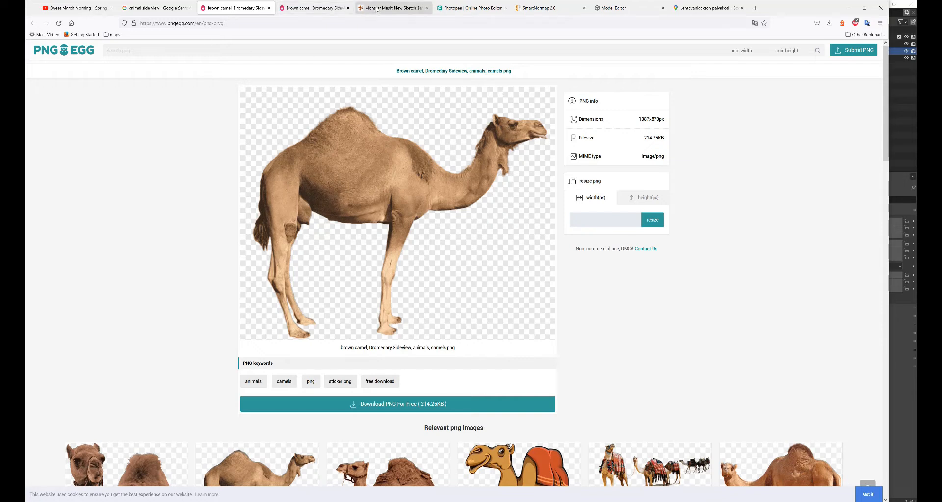
- Switch to Monster Mash and read through its help on the example gallery and the Draw, Inflate and Animate modes
{"action": "left_click", "coordinate": [378, 9]}
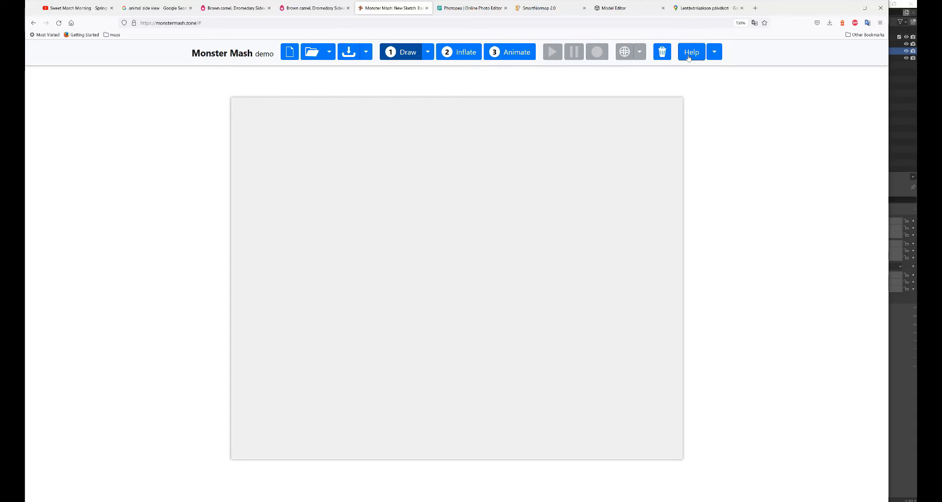
{"action": "left_click", "coordinate": [691, 53]}
{"action": "scroll", "coordinate": [707, 127], "scroll_direction": "down", "scroll_amount": 9}
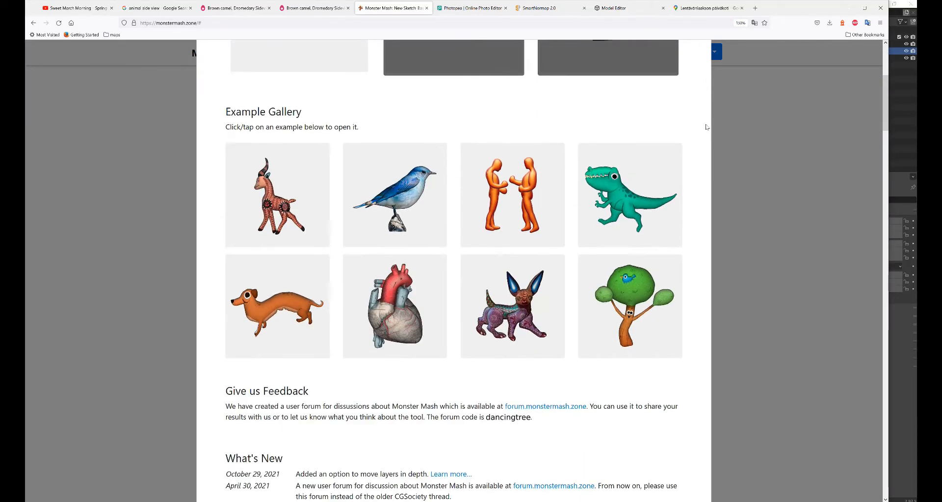
{"action": "scroll", "coordinate": [707, 128], "scroll_direction": "down", "scroll_amount": 12}
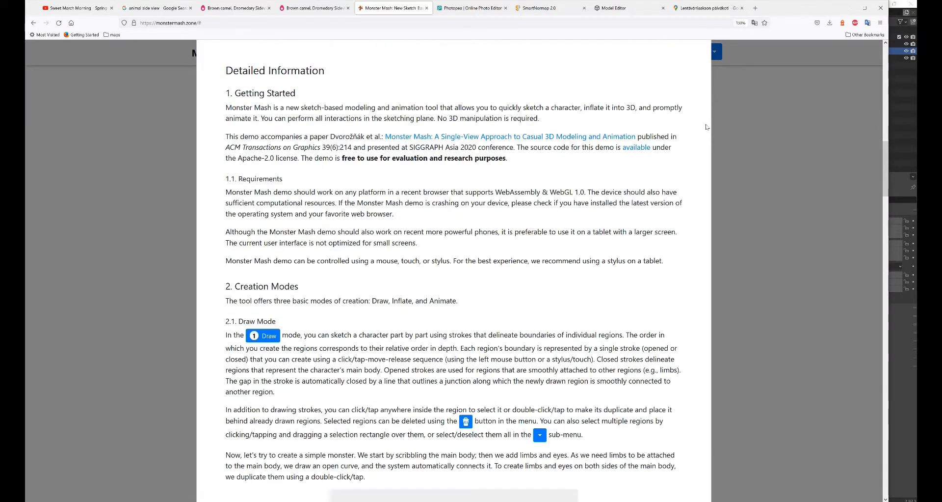
{"action": "scroll", "coordinate": [707, 127], "scroll_direction": "down", "scroll_amount": 7}
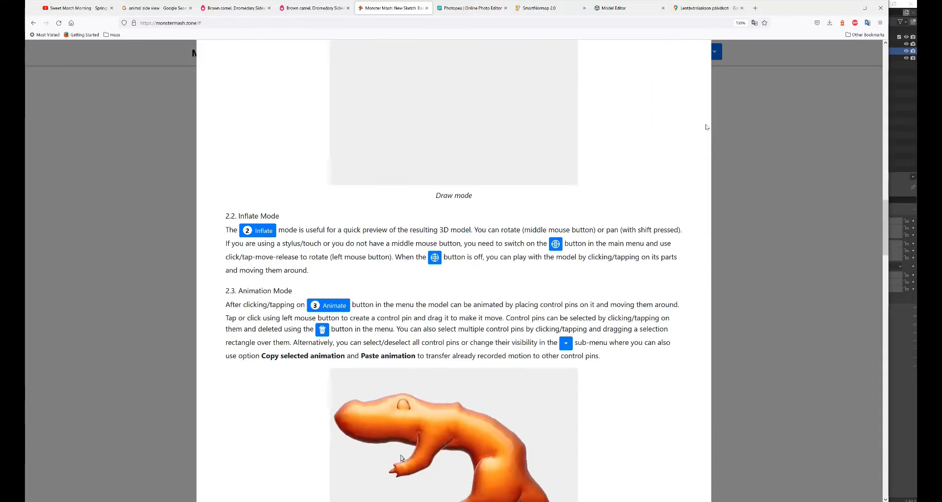
{"action": "scroll", "coordinate": [707, 127], "scroll_direction": "down", "scroll_amount": 6}
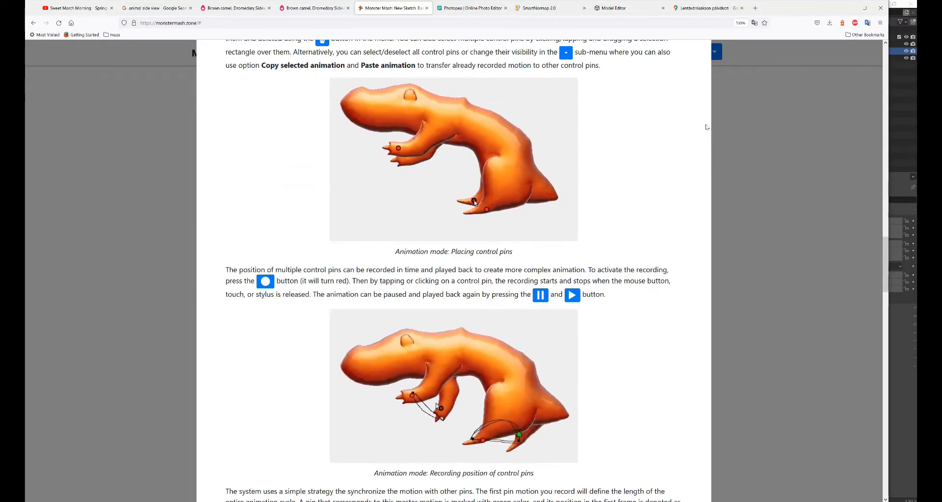
{"action": "scroll", "coordinate": [707, 127], "scroll_direction": "up", "scroll_amount": 15}
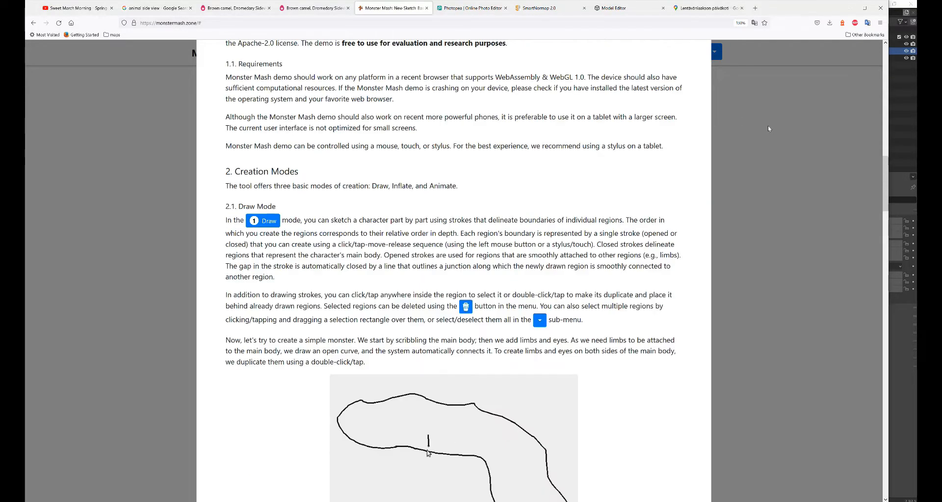
{"action": "left_click", "coordinate": [764, 126]}
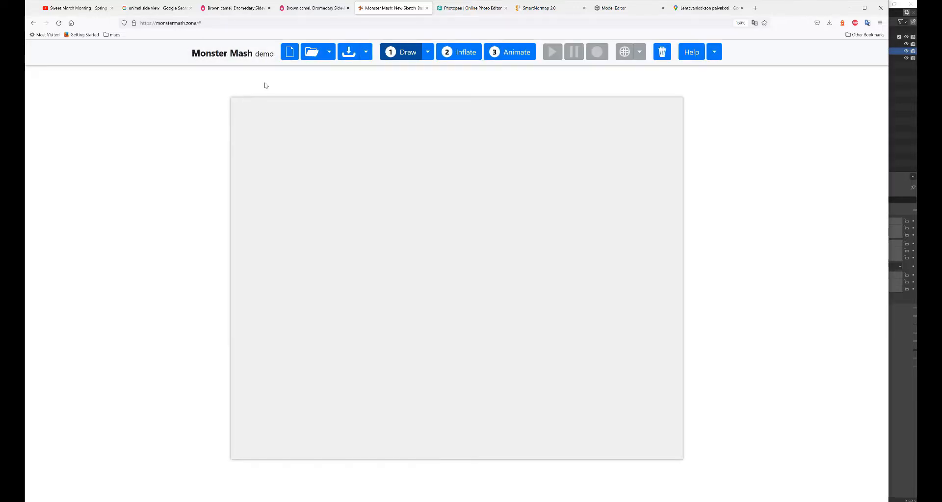
- Import the Camel picture from the camel_002 folder as the template image for the sketch
{"action": "left_click", "coordinate": [330, 54]}
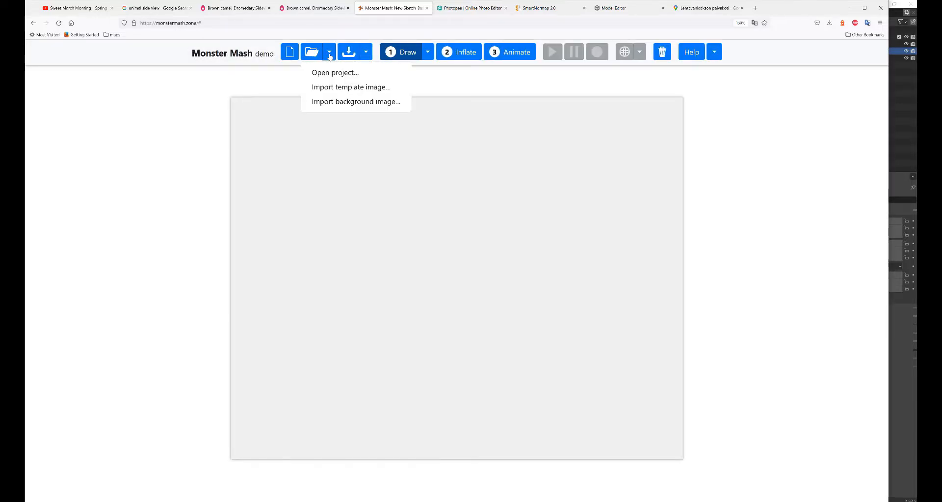
{"action": "left_click", "coordinate": [320, 89]}
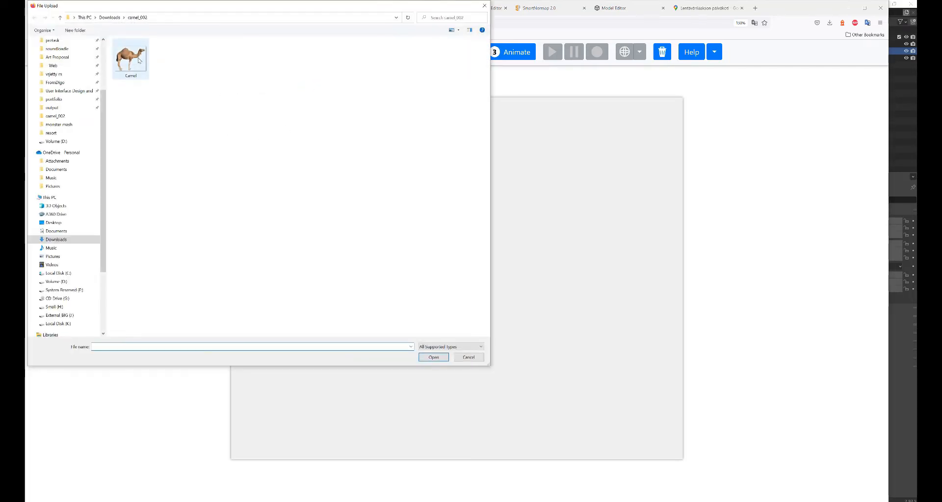
{"action": "left_click", "coordinate": [139, 60]}
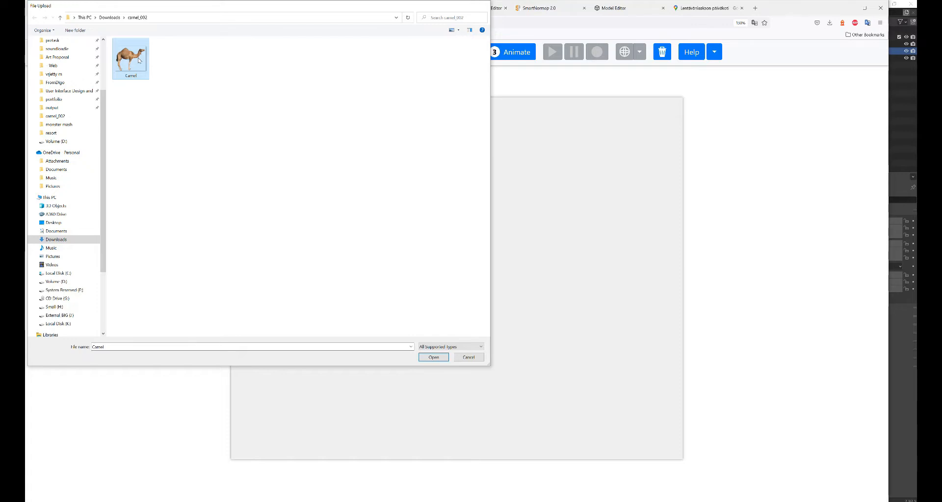
{"action": "double_click", "coordinate": [139, 59]}
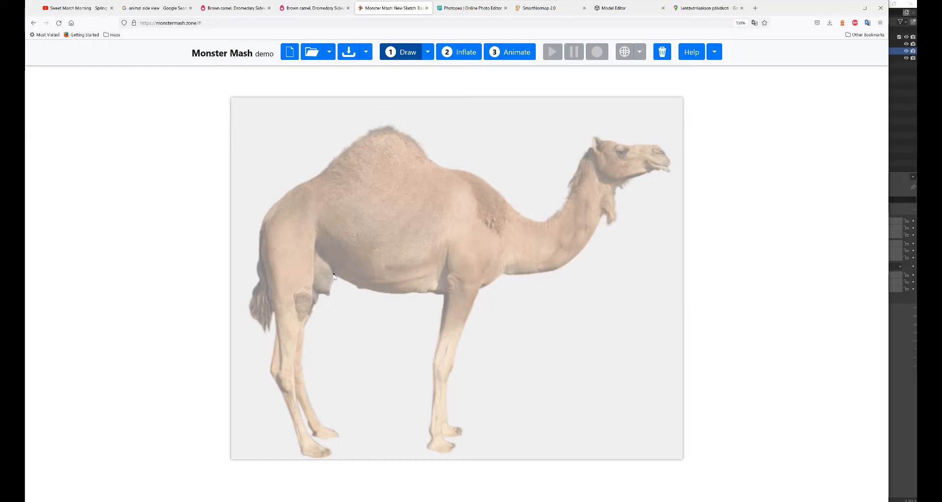
- Trace a closed outline around the camel's body, including the neck, head, hump and tail but not the legs
{"action": "mouse_move", "coordinate": [339, 278]}
{"action": "left_mouse_down"}
{"action": "mouse_move", "coordinate": [371, 292]}
{"action": "mouse_move", "coordinate": [443, 295]}
{"action": "mouse_move", "coordinate": [567, 265]}
{"action": "mouse_move", "coordinate": [614, 212]}
{"action": "mouse_move", "coordinate": [611, 225]}
{"action": "mouse_move", "coordinate": [618, 190]}
{"action": "mouse_move", "coordinate": [669, 171]}
{"action": "left_mouse_up"}
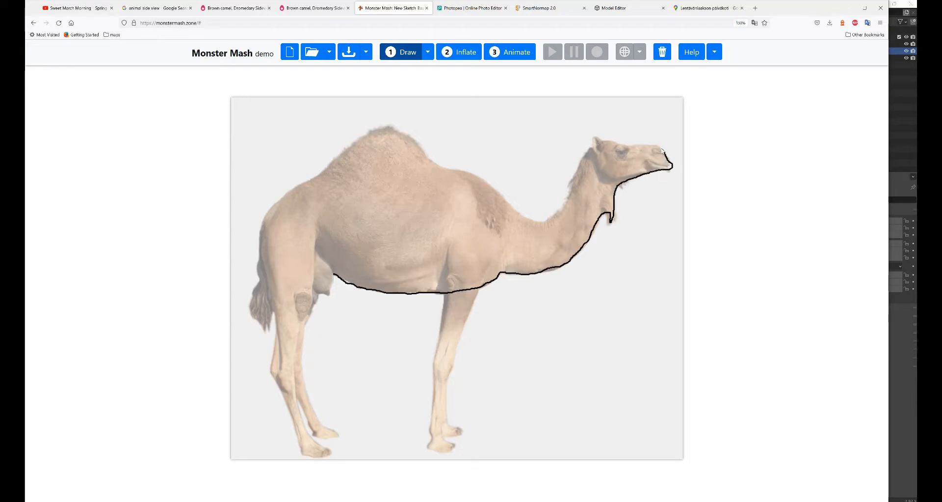
{"action": "mouse_move", "coordinate": [651, 148]}
{"action": "left_mouse_down"}
{"action": "mouse_move", "coordinate": [595, 149]}
{"action": "mouse_move", "coordinate": [559, 221]}
{"action": "mouse_move", "coordinate": [523, 217]}
{"action": "mouse_move", "coordinate": [381, 130]}
{"action": "mouse_move", "coordinate": [293, 192]}
{"action": "left_mouse_up"}
{"action": "mouse_move", "coordinate": [275, 210]}
{"action": "left_mouse_down"}
{"action": "mouse_move", "coordinate": [261, 233]}
{"action": "mouse_move", "coordinate": [252, 312]}
{"action": "mouse_move", "coordinate": [269, 328]}
{"action": "mouse_move", "coordinate": [285, 284]}
{"action": "mouse_move", "coordinate": [300, 284]}
{"action": "mouse_move", "coordinate": [315, 301]}
{"action": "mouse_move", "coordinate": [340, 281]}
{"action": "left_mouse_up"}
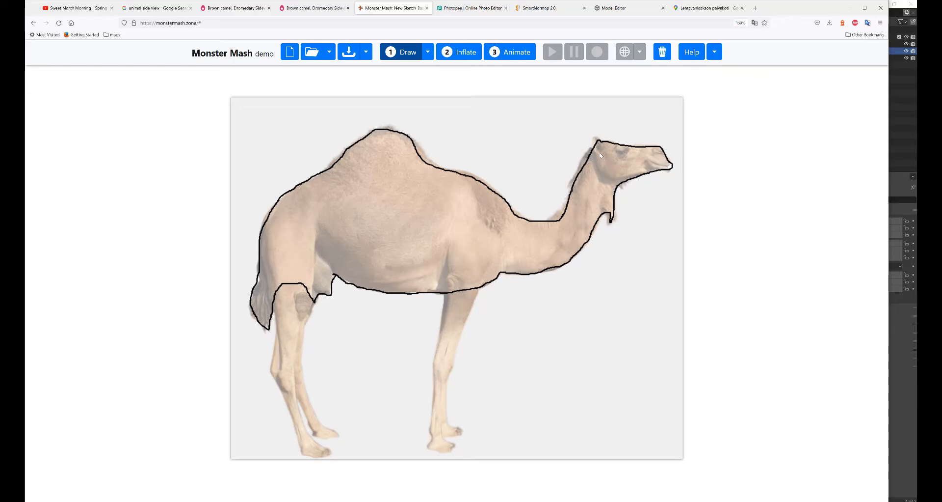
- Outline the camel's ear and its front leg as separate regions and duplicate both for the far side of the body
{"action": "left_click_drag", "start_coordinate": [594, 142], "coordinate": [605, 152]}
{"action": "left_click", "coordinate": [600, 147]}
{"action": "mouse_move", "coordinate": [448, 251]}
{"action": "left_mouse_down"}
{"action": "mouse_move", "coordinate": [469, 223]}
{"action": "mouse_move", "coordinate": [488, 227]}
{"action": "mouse_move", "coordinate": [487, 277]}
{"action": "mouse_move", "coordinate": [455, 347]}
{"action": "mouse_move", "coordinate": [447, 451]}
{"action": "mouse_move", "coordinate": [430, 441]}
{"action": "mouse_move", "coordinate": [448, 264]}
{"action": "left_mouse_up"}
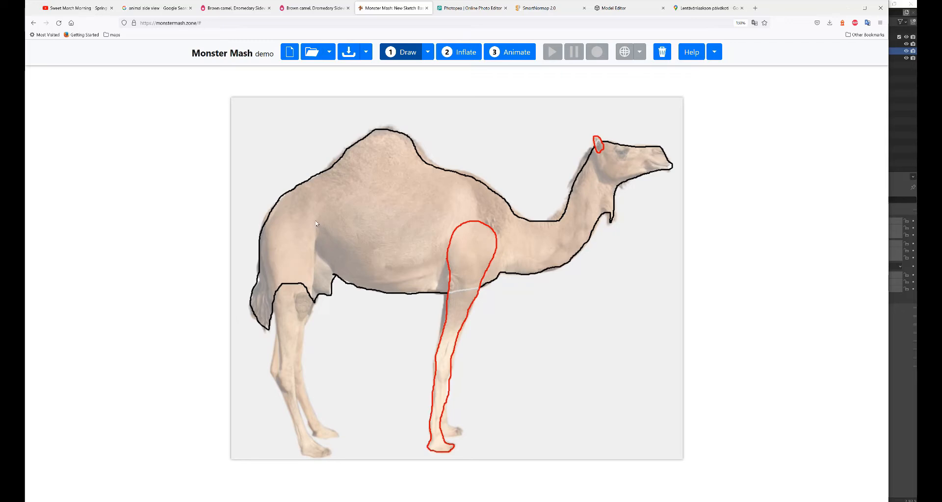
- Outline the camel's hind leg from hip to hoof as its own region and duplicate it for the far side
{"action": "mouse_move", "coordinate": [314, 210]}
{"action": "left_mouse_down"}
{"action": "mouse_move", "coordinate": [296, 201]}
{"action": "mouse_move", "coordinate": [277, 207]}
{"action": "mouse_move", "coordinate": [261, 237]}
{"action": "left_mouse_up"}
{"action": "mouse_move", "coordinate": [267, 287]}
{"action": "left_mouse_down"}
{"action": "mouse_move", "coordinate": [287, 371]}
{"action": "mouse_move", "coordinate": [279, 390]}
{"action": "mouse_move", "coordinate": [302, 453]}
{"action": "mouse_move", "coordinate": [331, 456]}
{"action": "mouse_move", "coordinate": [308, 438]}
{"action": "mouse_move", "coordinate": [292, 372]}
{"action": "mouse_move", "coordinate": [317, 225]}
{"action": "left_mouse_up"}
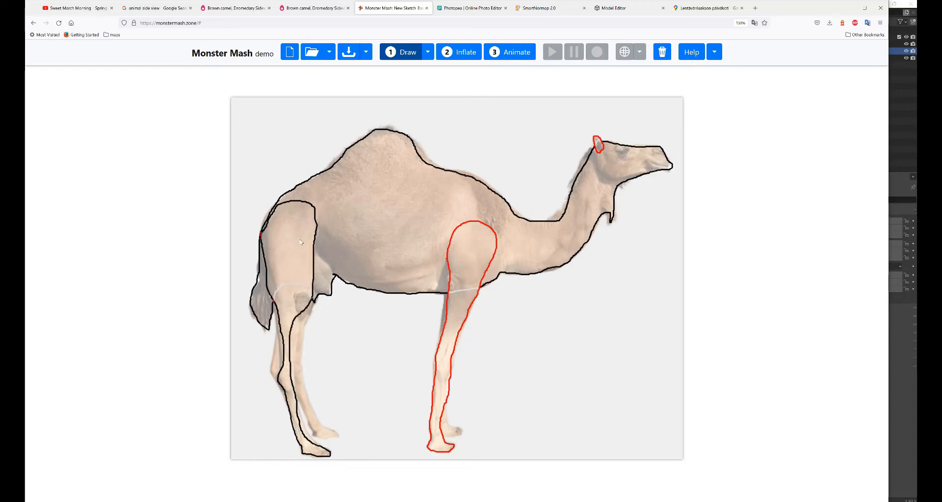
{"action": "left_click", "coordinate": [300, 242]}
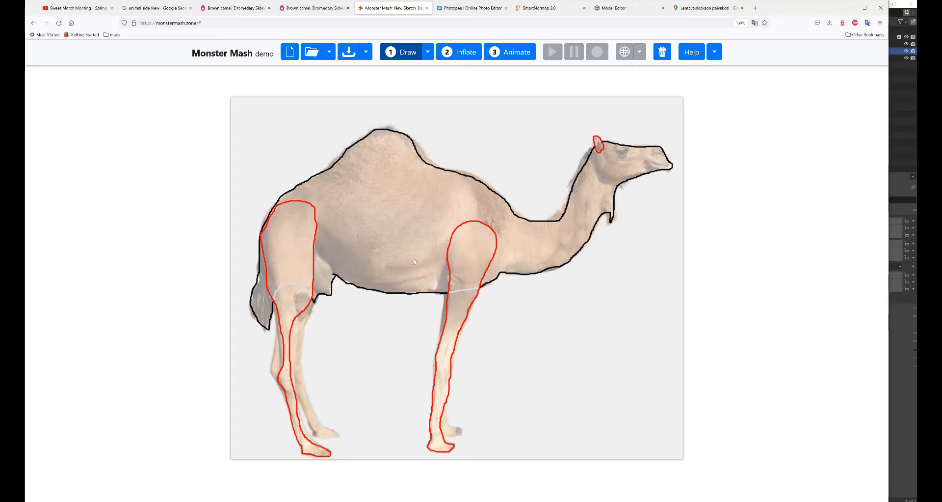
- Inflate the traced camel into a 3D model and check its shape from different angles
{"action": "left_click", "coordinate": [452, 52]}
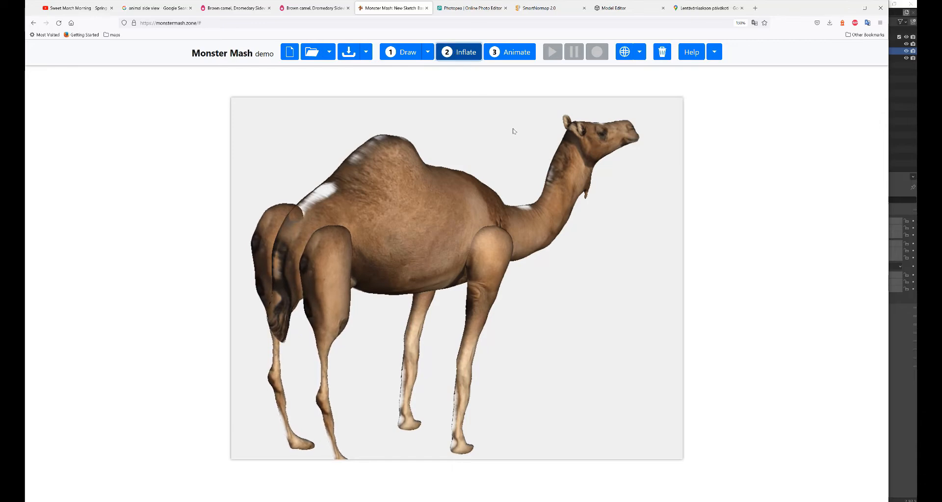
{"action": "left_click_drag", "start_coordinate": [489, 137], "coordinate": [359, 191]}
{"action": "mouse_move", "coordinate": [433, 194]}
{"action": "left_mouse_down"}
{"action": "mouse_move", "coordinate": [414, 188]}
{"action": "mouse_move", "coordinate": [447, 190]}
{"action": "left_mouse_up"}
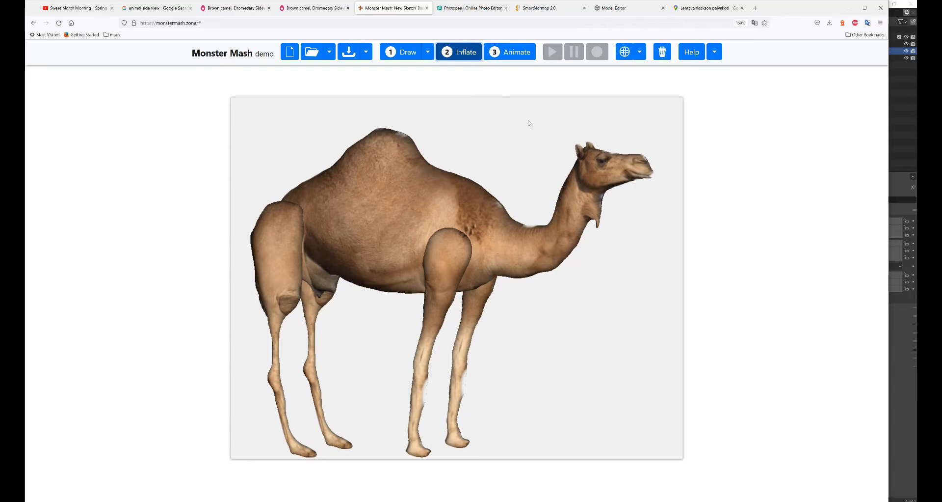
- Export the current animation frame of the camel as an .obj file and switch to Blender
{"action": "left_click", "coordinate": [366, 52]}
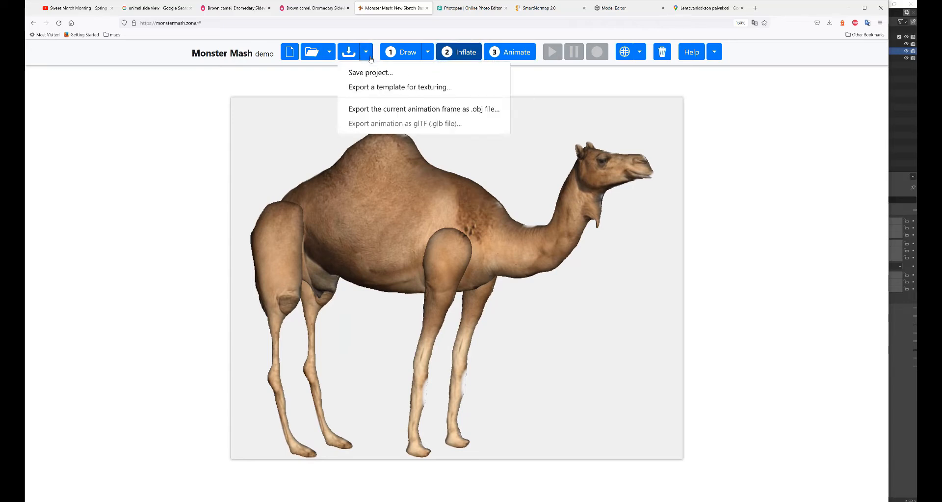
{"action": "left_click", "coordinate": [373, 109]}
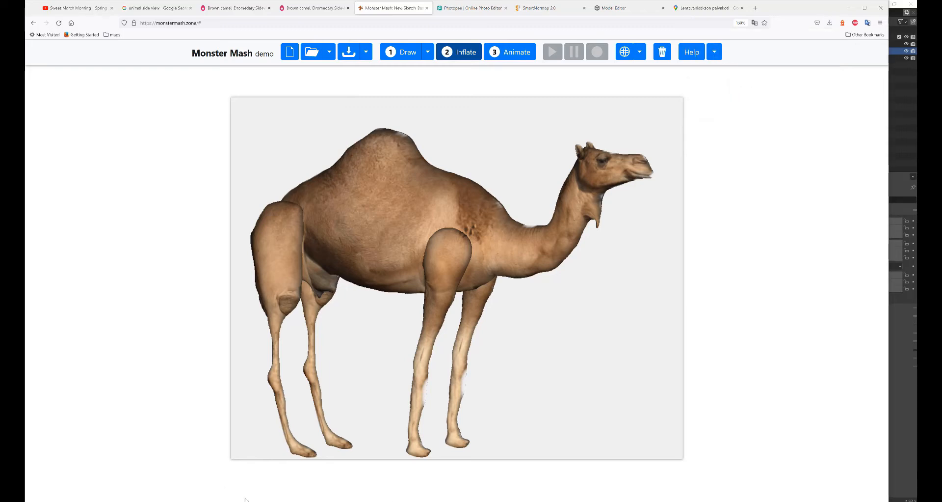
{"action": "mouse_move", "coordinate": [248, 499]}
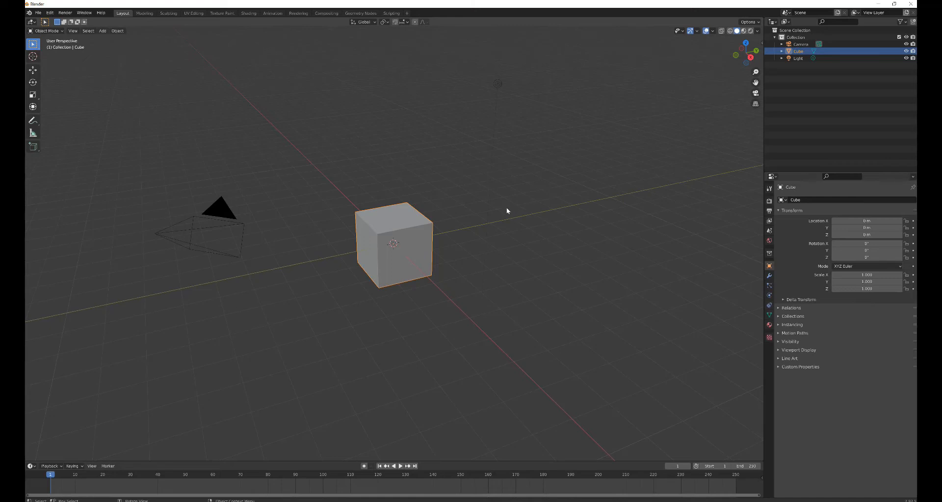
- Delete all default scene objects and import mm_frame.obj from the Downloads folder as a Wavefront model
{"action": "key", "text": "a"}
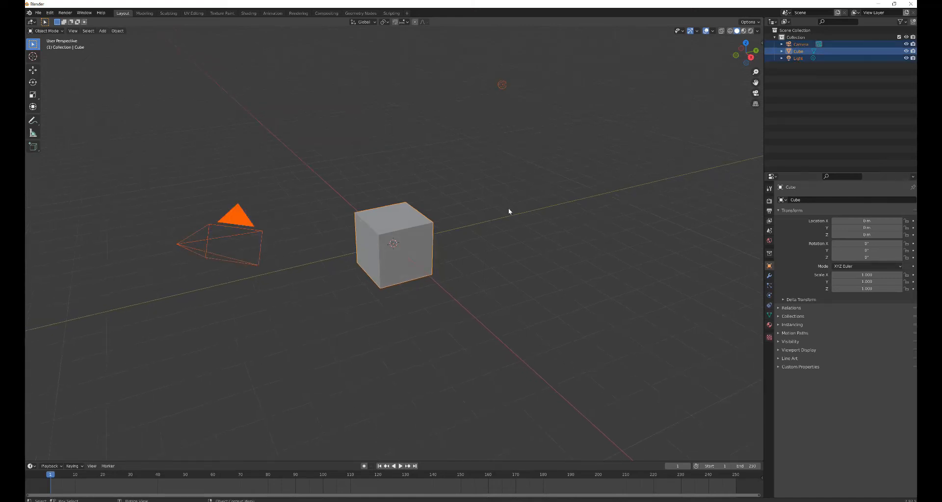
{"action": "key", "text": "Delete"}
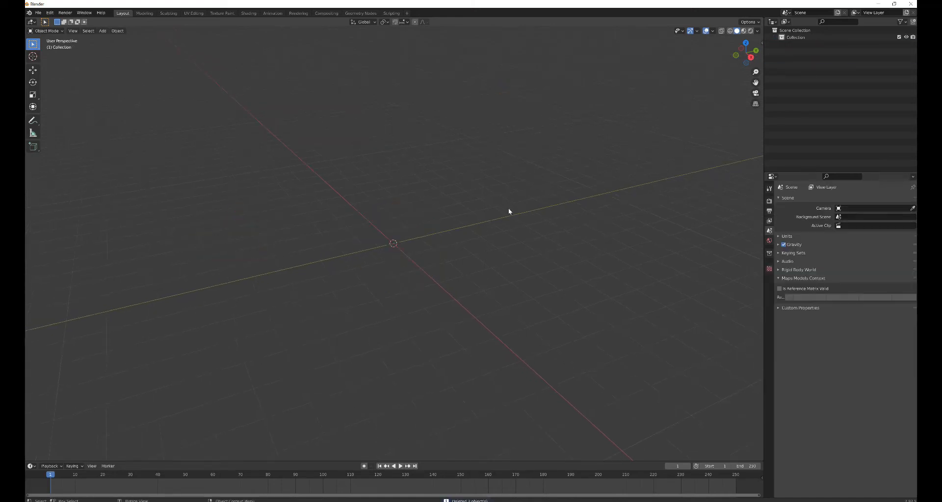
{"action": "left_click", "coordinate": [38, 13]}
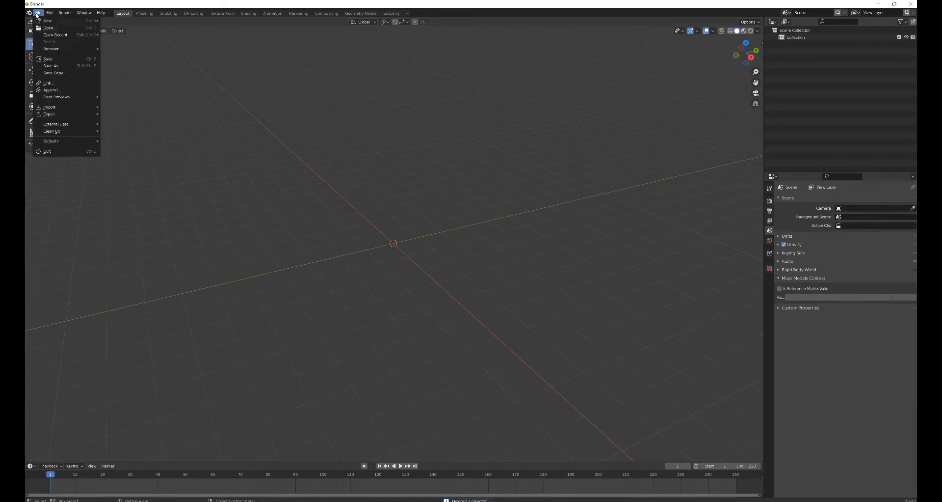
{"action": "mouse_move", "coordinate": [50, 107]}
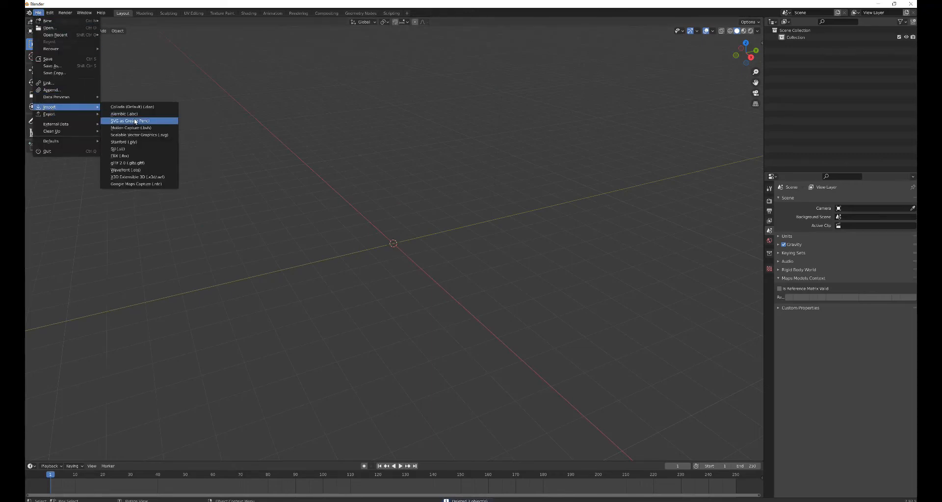
{"action": "left_click", "coordinate": [149, 170]}
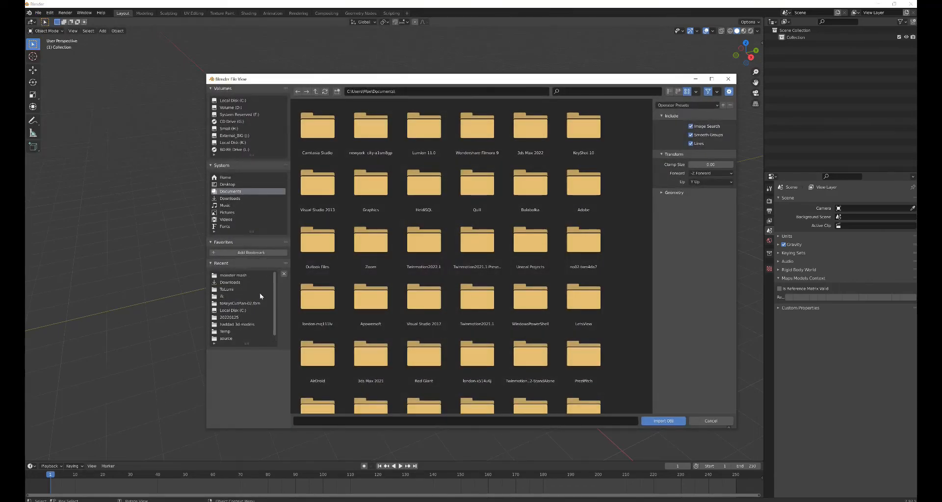
{"action": "left_click", "coordinate": [225, 283]}
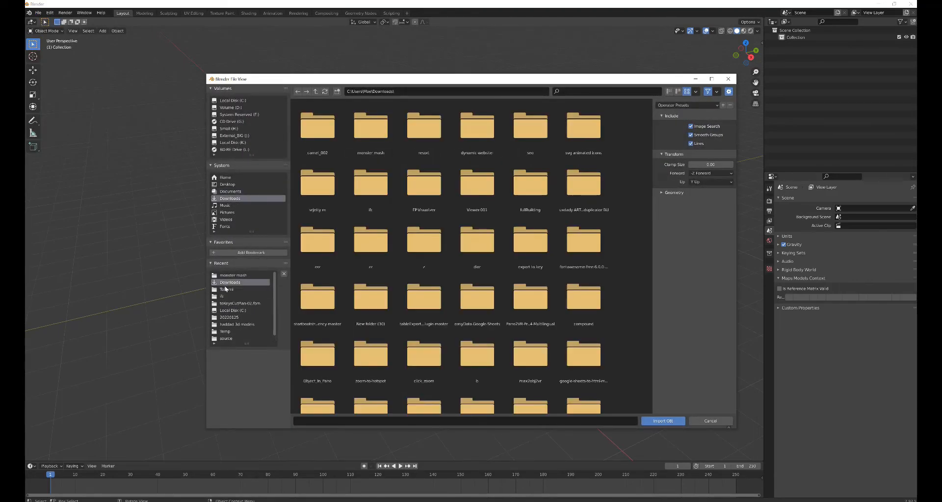
{"action": "left_click_drag", "start_coordinate": [650, 108], "coordinate": [663, 394]}
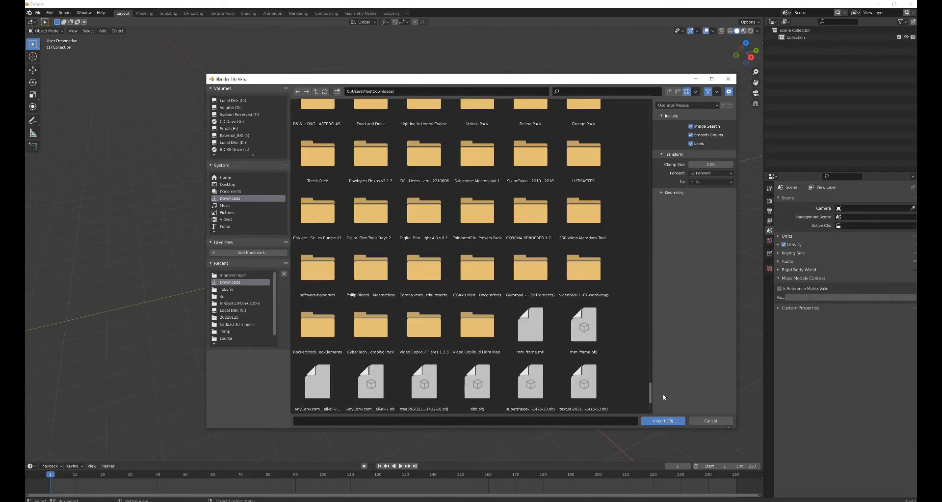
{"action": "left_click", "coordinate": [576, 322]}
{"action": "left_click", "coordinate": [655, 421]}
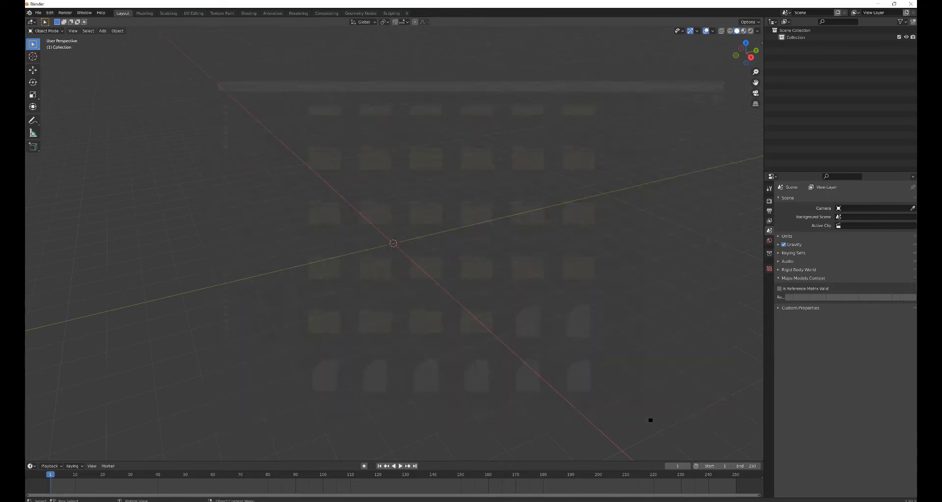
- Inspect the imported camel from different angles and display it with its texture in Material Preview shading
{"action": "middle_click_drag", "start_coordinate": [404, 287], "coordinate": [458, 275]}
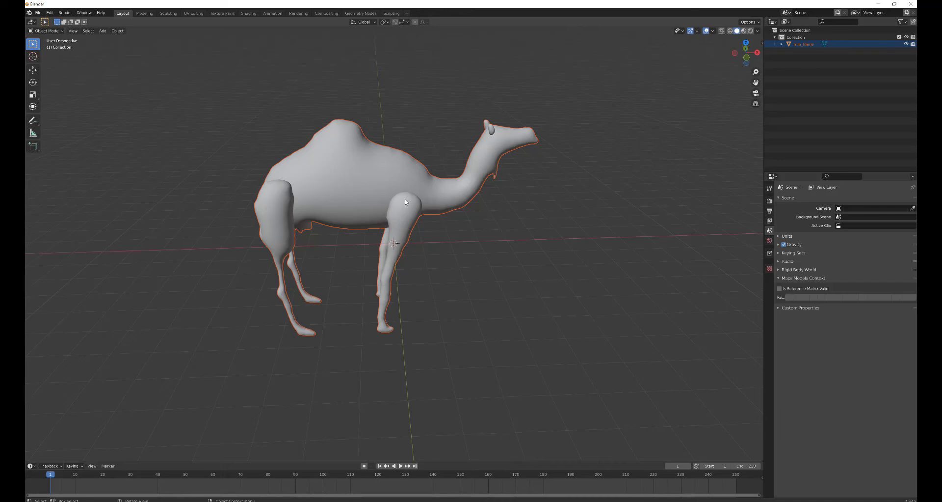
{"action": "scroll", "coordinate": [466, 222], "scroll_direction": "down", "scroll_amount": 3}
{"action": "middle_click_drag", "start_coordinate": [466, 223], "coordinate": [590, 115]}
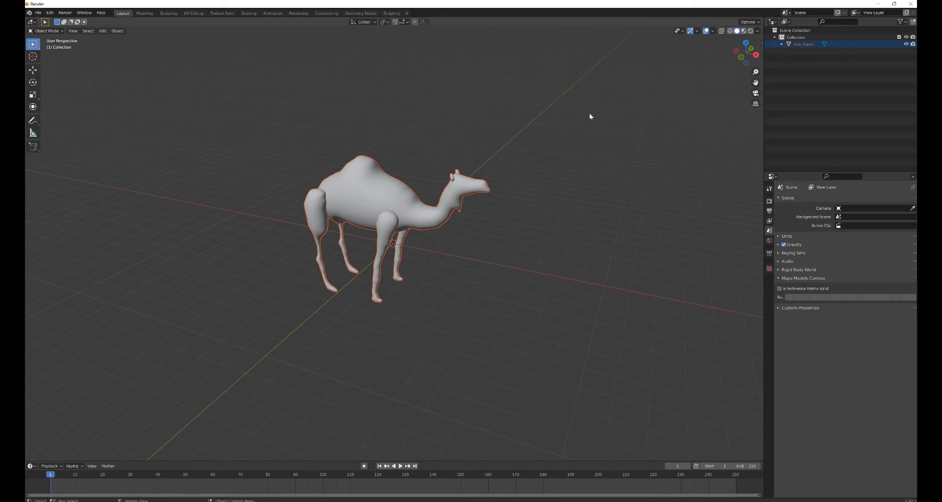
{"action": "left_click", "coordinate": [744, 31]}
{"action": "middle_click_drag", "start_coordinate": [382, 203], "coordinate": [454, 233]}
{"action": "scroll", "coordinate": [360, 252], "scroll_direction": "up", "scroll_amount": 4}
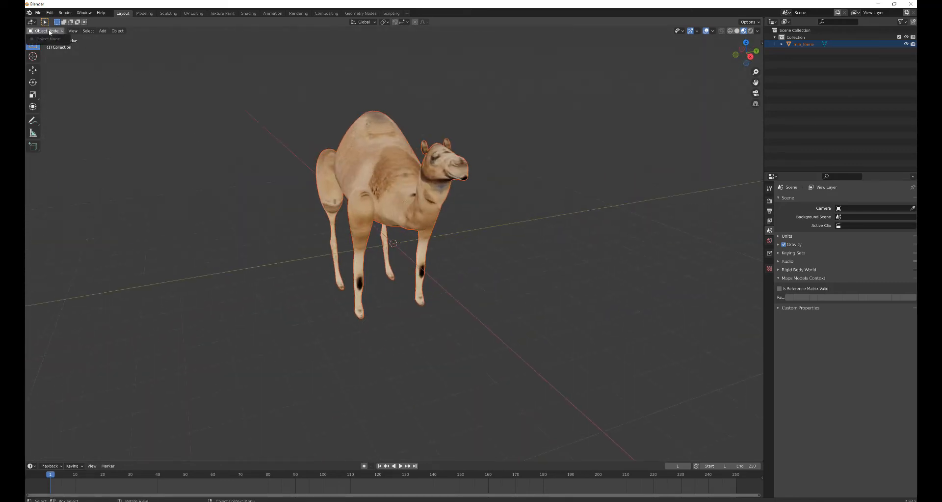
- Select the camel mesh and switch it to Edit Mode
{"action": "left_click", "coordinate": [260, 182]}
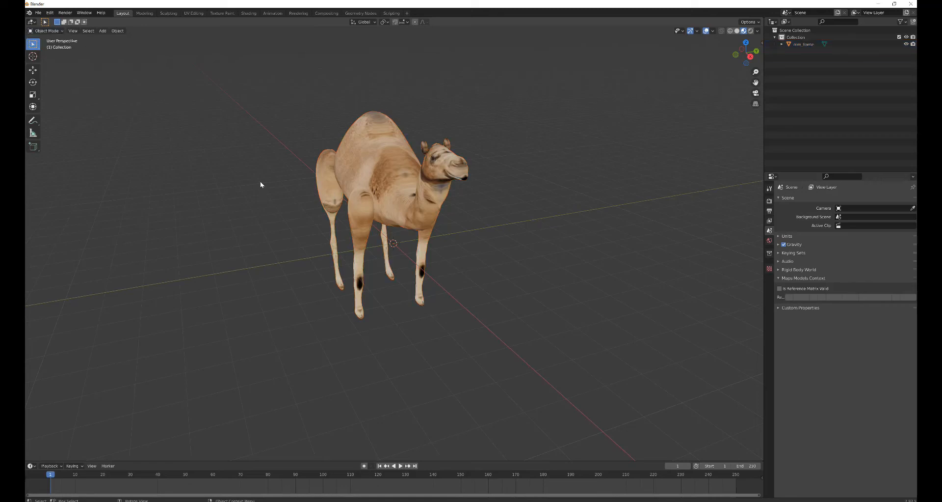
{"action": "left_click", "coordinate": [346, 166]}
{"action": "left_click", "coordinate": [47, 31]}
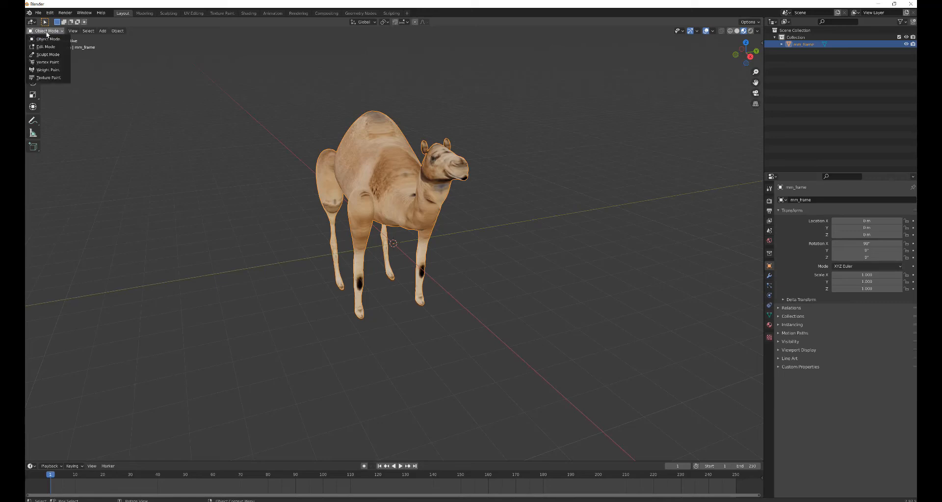
{"action": "left_click", "coordinate": [46, 46]}
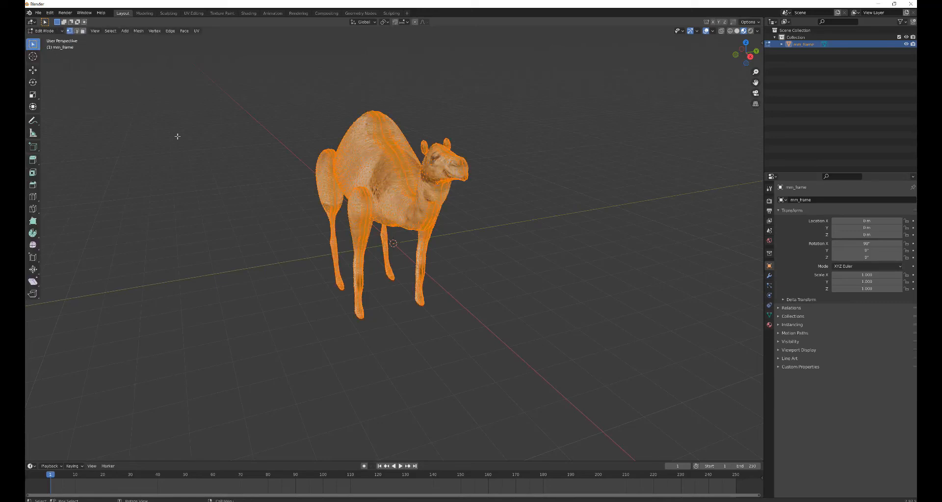
- Select all linked geometry of the camel's right front leg and move it about 0.3 m along Y into the body
{"action": "middle_click_drag", "start_coordinate": [262, 195], "coordinate": [344, 224]}
{"action": "scroll", "coordinate": [278, 195], "scroll_direction": "up", "scroll_amount": 2}
{"action": "key", "text": "alt+a"}
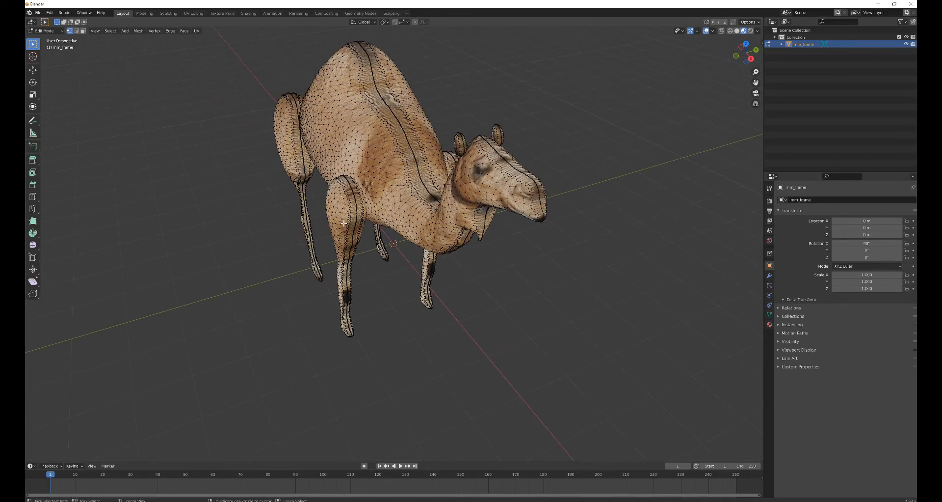
{"action": "left_click", "coordinate": [344, 223]}
{"action": "key", "text": "ctrl+l"}
{"action": "middle_click_drag", "start_coordinate": [351, 240], "coordinate": [315, 266]}
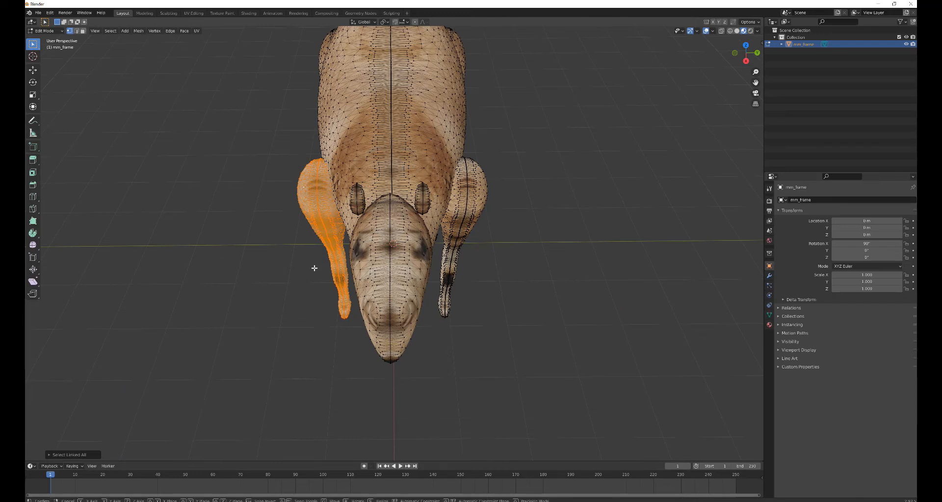
{"action": "key", "text": "y"}
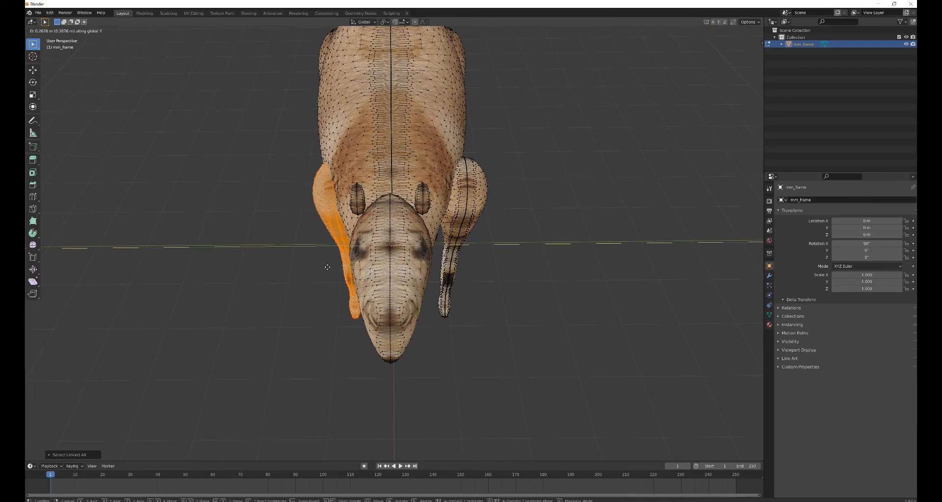
{"action": "left_click", "coordinate": [329, 267]}
- Rotate the selected right front leg slightly about the global Y axis
{"action": "middle_click_drag", "start_coordinate": [328, 267], "coordinate": [330, 246]}
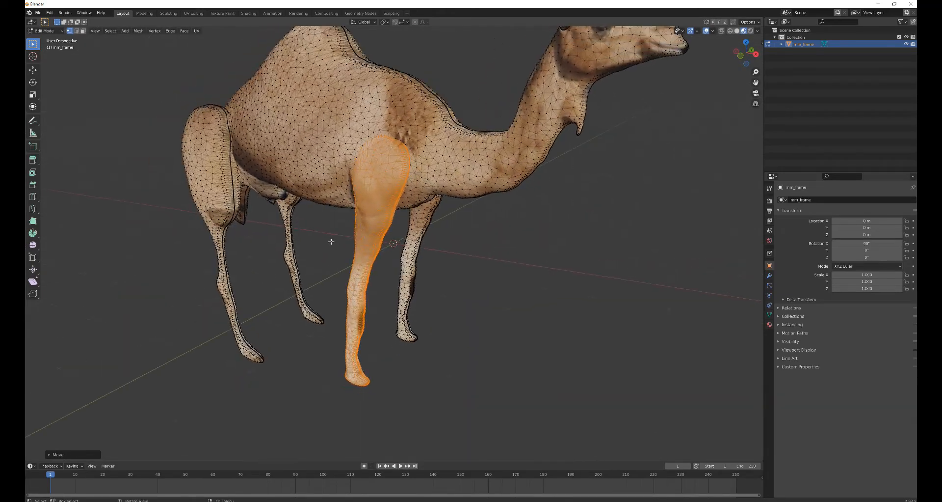
{"action": "key", "text": "r"}
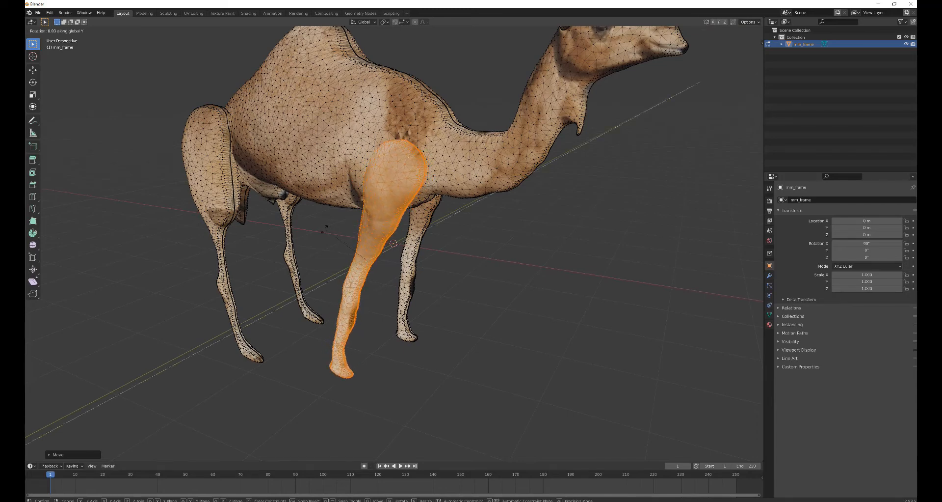
{"action": "key", "text": "y"}
{"action": "left_click", "coordinate": [310, 237]}
- Select the linked right hind leg and move it about 0.44 m along Y into the body and about 0.18 m along X
{"action": "middle_click_drag", "start_coordinate": [310, 237], "coordinate": [195, 225]}
{"action": "key", "text": "alt+a"}
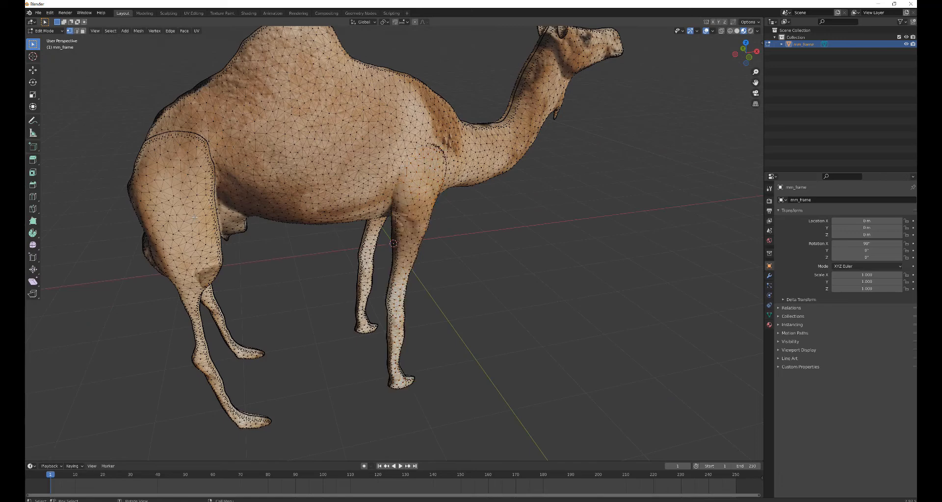
{"action": "key", "text": "ctrl+l"}
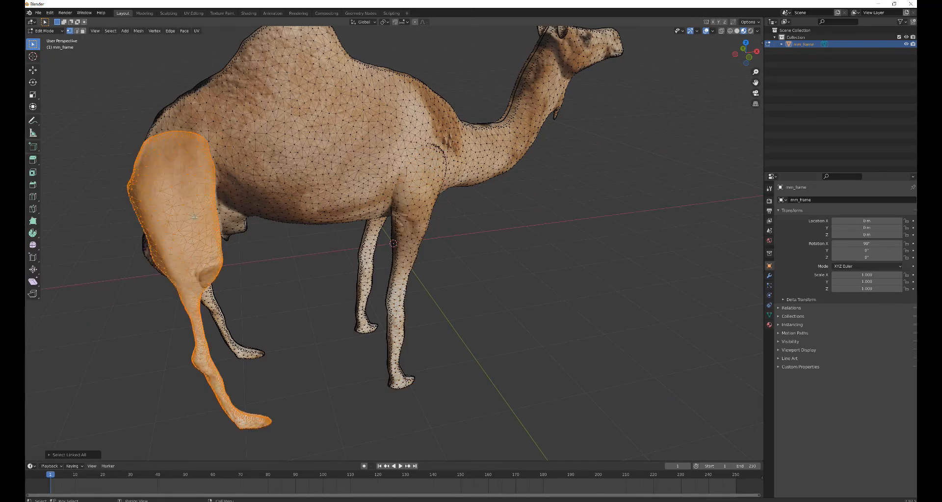
{"action": "middle_click_drag", "start_coordinate": [191, 215], "coordinate": [249, 223]}
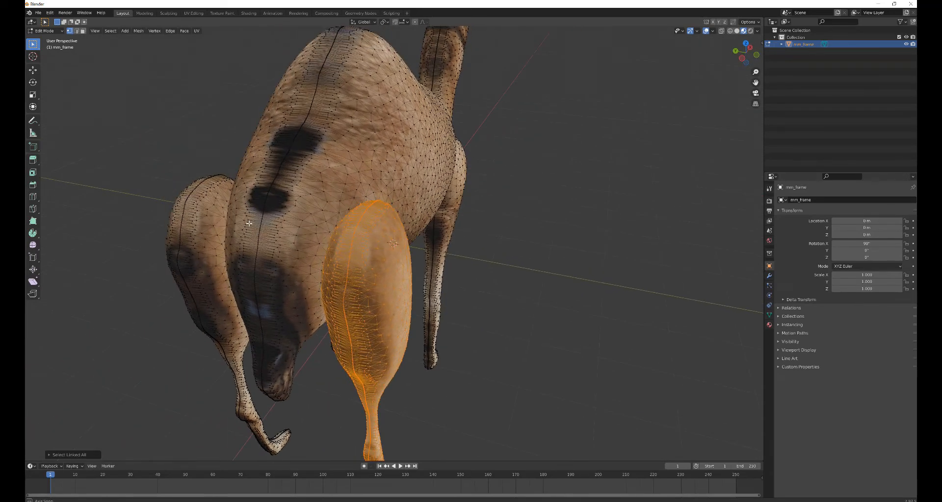
{"action": "key", "text": "g"}
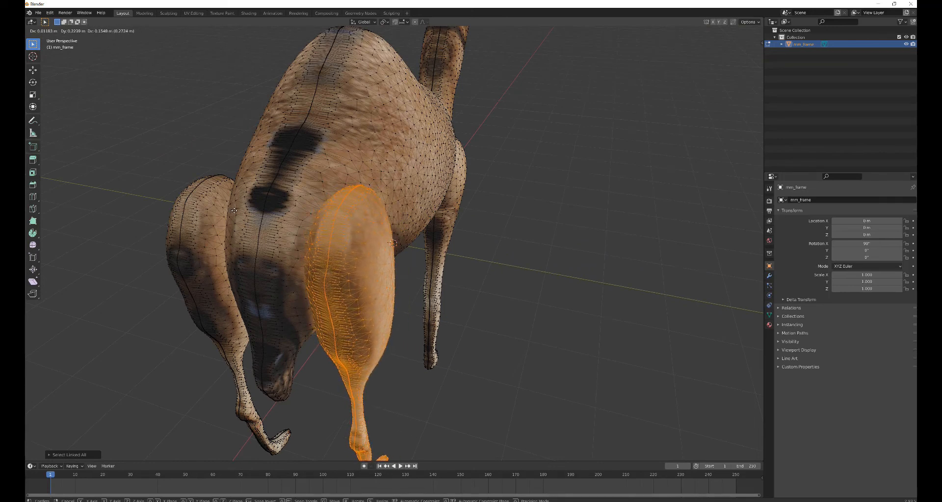
{"action": "key", "text": "y"}
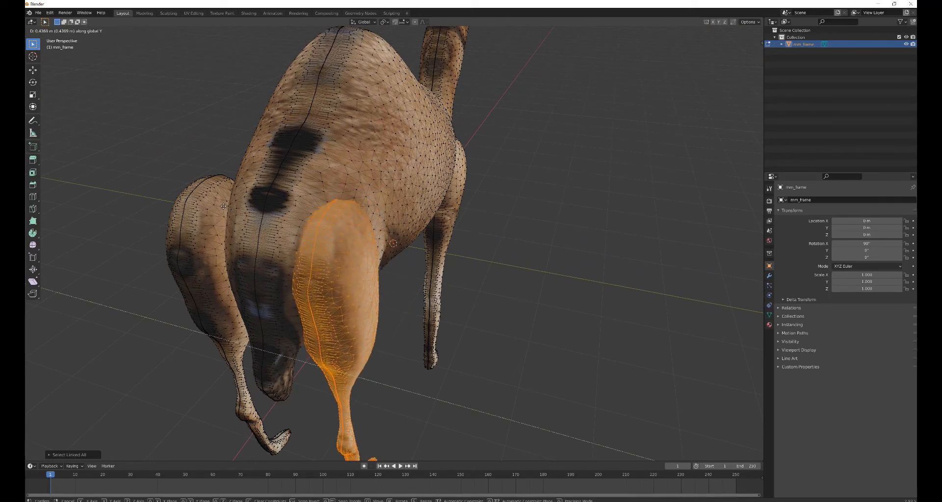
{"action": "left_click", "coordinate": [223, 206]}
{"action": "key", "text": "g"}
{"action": "key", "text": "x"}
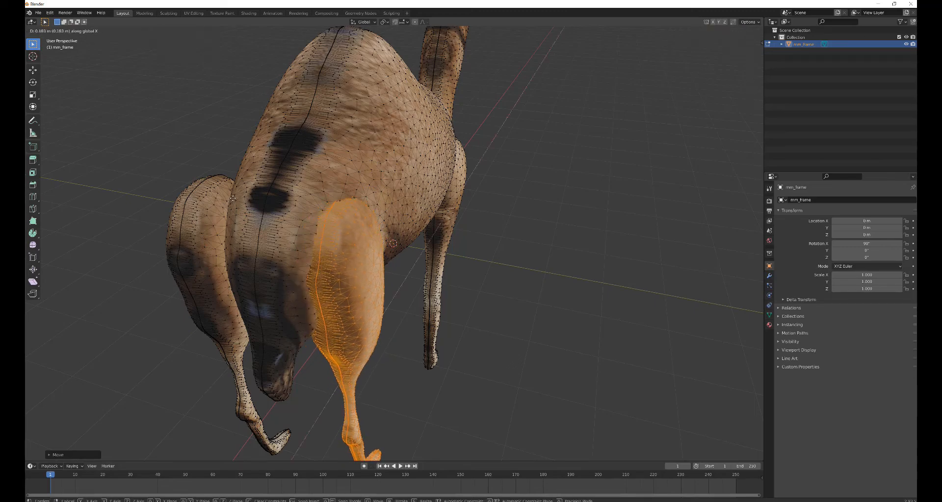
{"action": "left_click", "coordinate": [234, 195]}
- Select the linked left hind leg and move it inward and forward so that it merges with the body
{"action": "middle_click_drag", "start_coordinate": [235, 195], "coordinate": [279, 228]}
{"action": "left_click", "coordinate": [130, 218]}
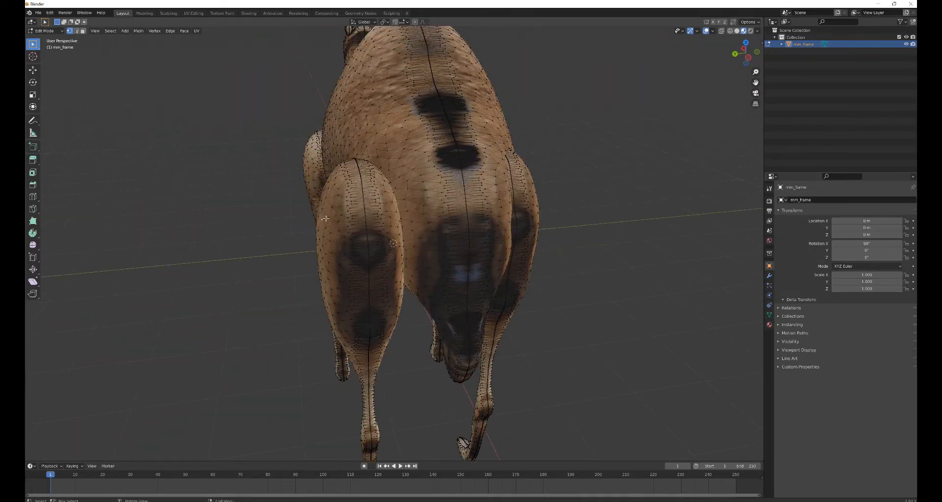
{"action": "key", "text": "ctrl+l"}
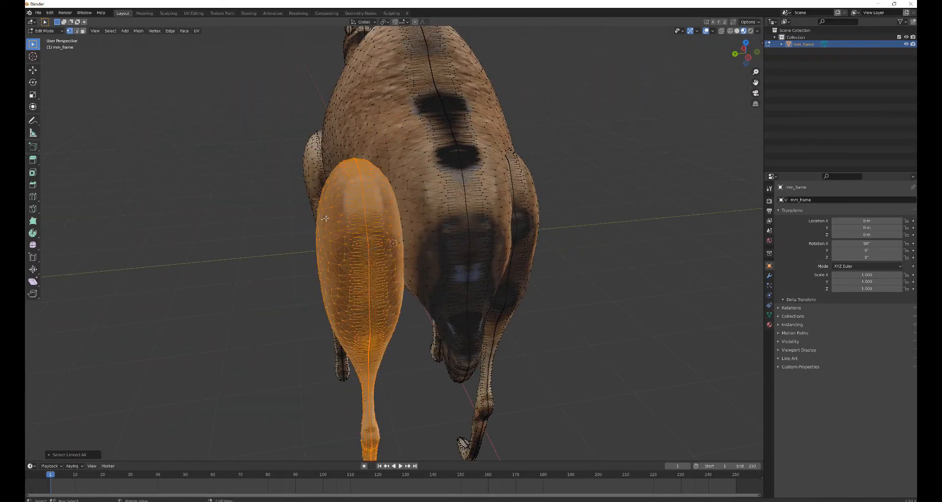
{"action": "key", "text": "g"}
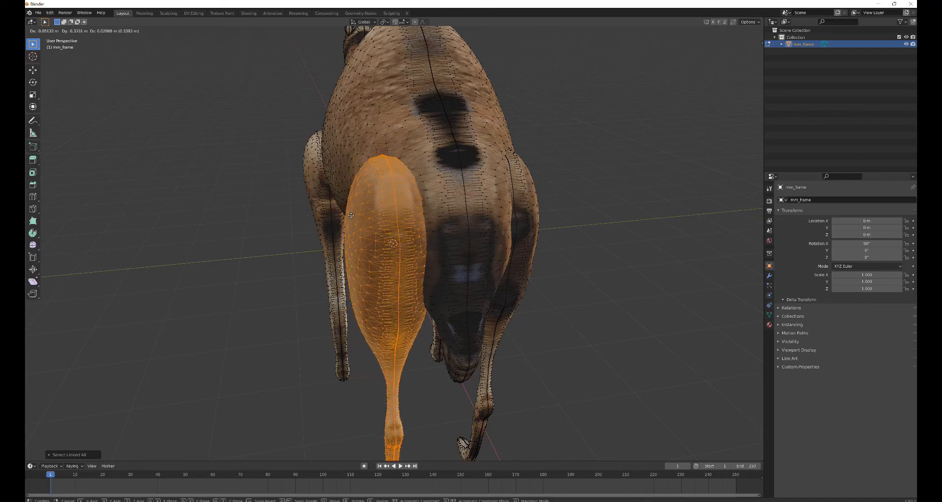
{"action": "left_click", "coordinate": [370, 211]}
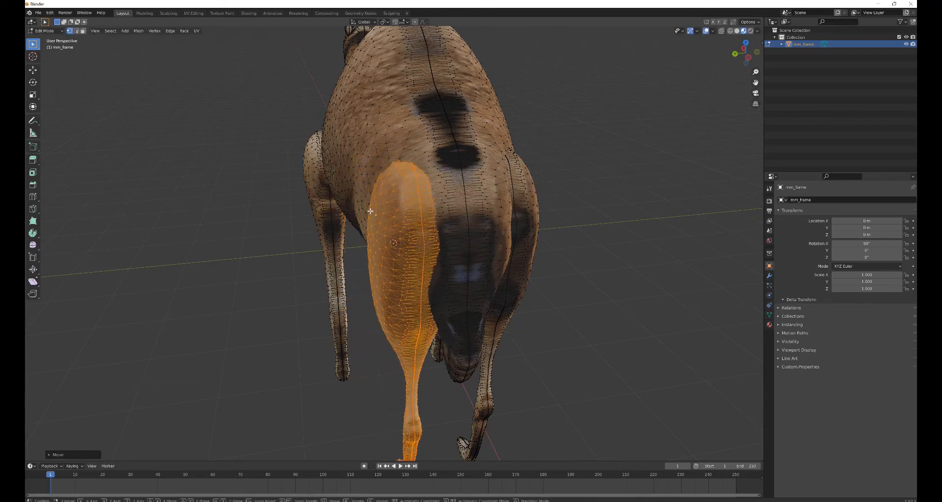
{"action": "left_click", "coordinate": [360, 205]}
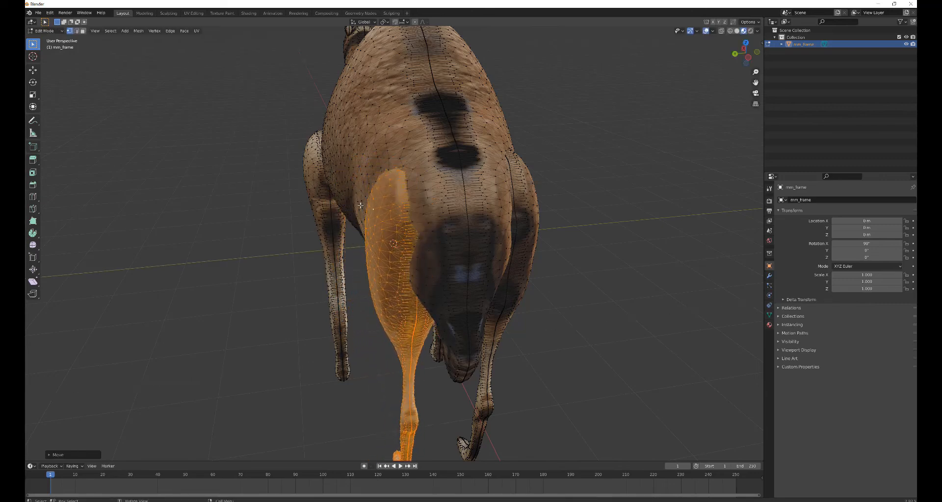
- Select the linked left front leg, move it along Y into the body and clear the selection
{"action": "middle_click_drag", "start_coordinate": [361, 205], "coordinate": [322, 200]}
{"action": "left_click", "coordinate": [344, 172]}
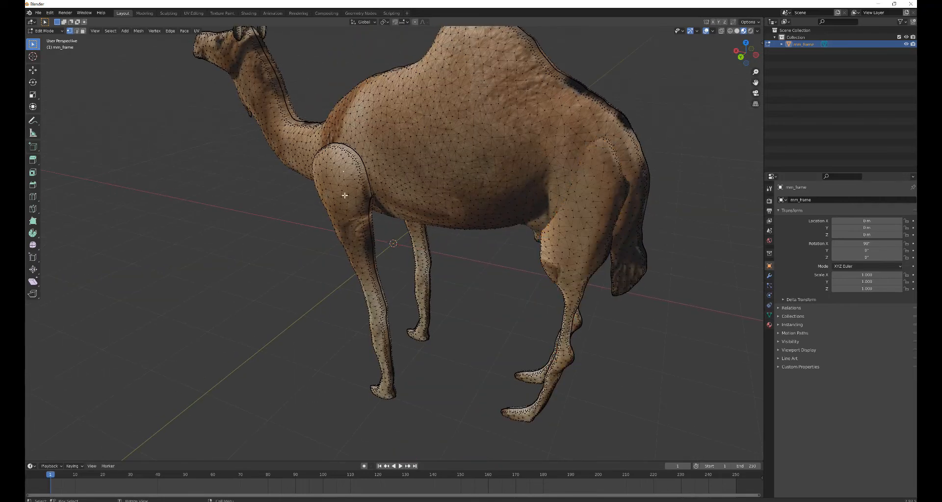
{"action": "key", "text": "ctrl+l"}
{"action": "middle_click_drag", "start_coordinate": [381, 198], "coordinate": [386, 196]}
{"action": "key", "text": "g"}
{"action": "key", "text": "y"}
{"action": "left_click", "coordinate": [393, 202]}
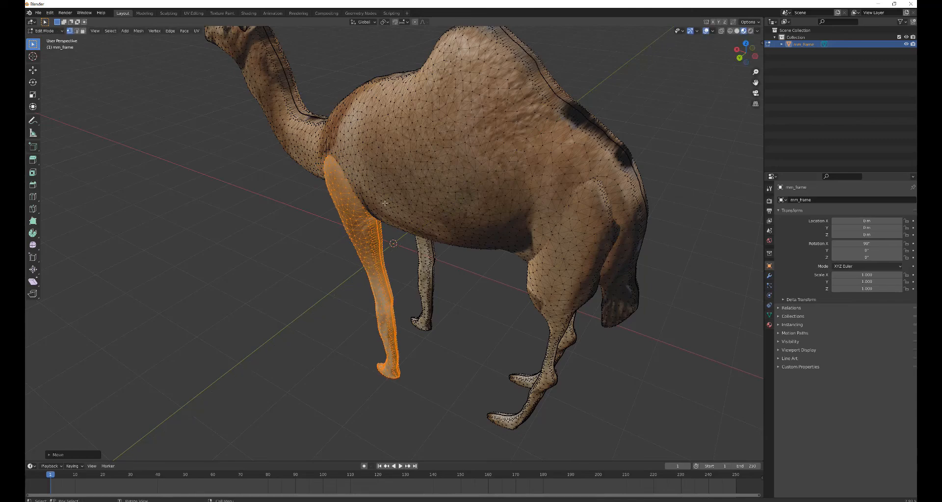
{"action": "mouse_move", "coordinate": [309, 223]}
{"action": "middle_mouse_down"}
{"action": "mouse_move", "coordinate": [356, 213]}
{"action": "mouse_move", "coordinate": [339, 233]}
{"action": "mouse_move", "coordinate": [403, 229]}
{"action": "mouse_move", "coordinate": [332, 236]}
{"action": "mouse_move", "coordinate": [407, 219]}
{"action": "mouse_move", "coordinate": [304, 230]}
{"action": "middle_mouse_up"}
{"action": "left_click", "coordinate": [313, 233]}
- Move the entire camel mesh in front view about 1.12 m along X and 2.97 m up Z, placing its feet at ground level, and return to Object Mode
{"action": "scroll", "coordinate": [313, 234], "scroll_direction": "down", "scroll_amount": 2}
{"action": "middle_click_drag", "start_coordinate": [140, 119], "coordinate": [299, 206]}
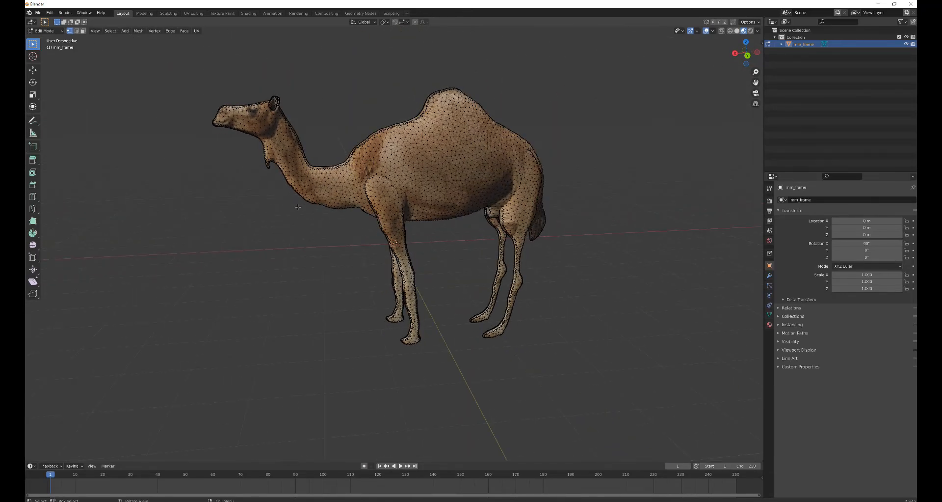
{"action": "key", "text": "a"}
{"action": "middle_click_drag", "start_coordinate": [310, 240], "coordinate": [441, 235]}
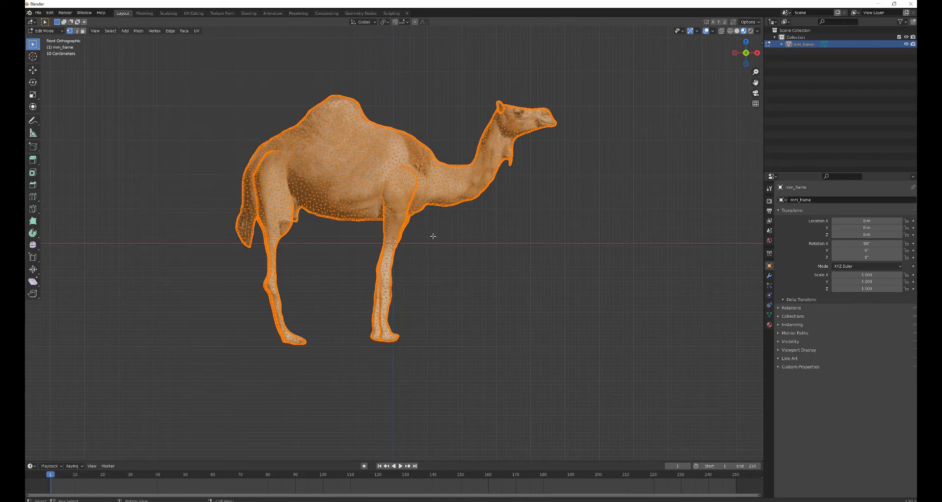
{"action": "key", "text": "g"}
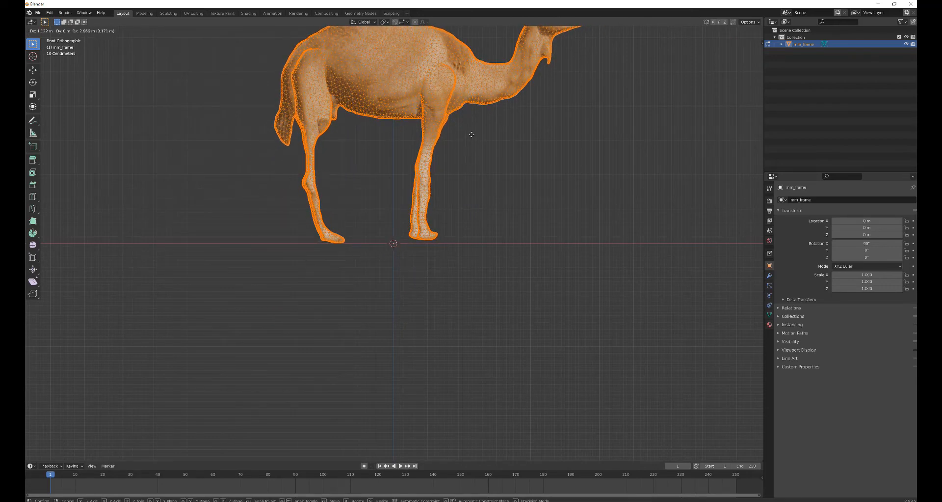
{"action": "left_click", "coordinate": [472, 134]}
{"action": "middle_click_drag", "start_coordinate": [463, 166], "coordinate": [388, 201]}
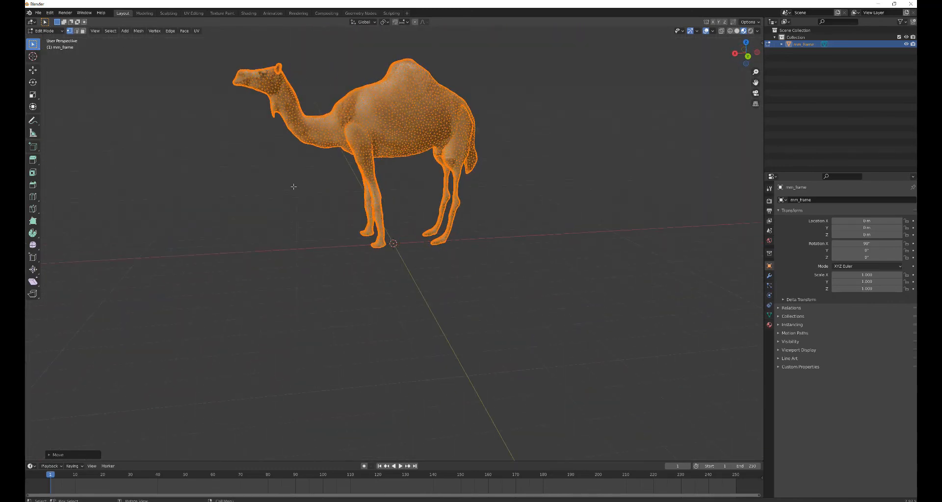
{"action": "left_click", "coordinate": [45, 31]}
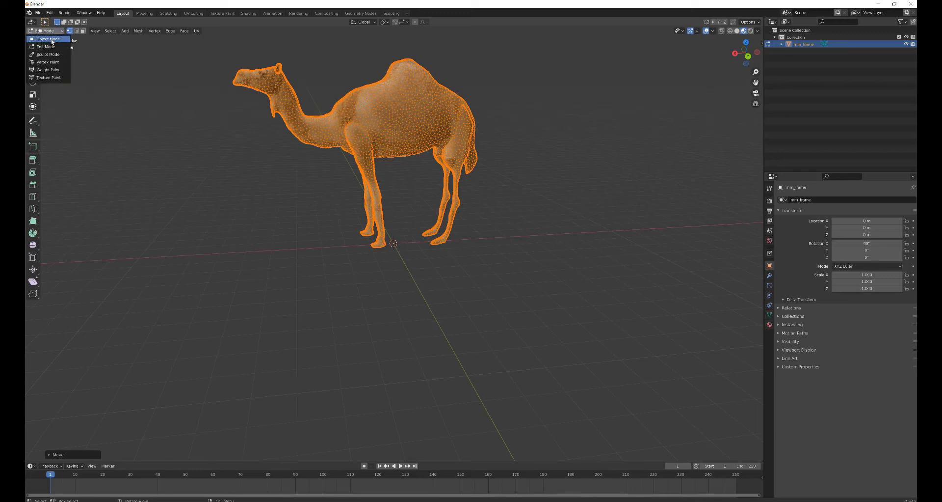
{"action": "left_click", "coordinate": [52, 39]}
- Examine the camel's leg placement and texture from the front, both sides, the rear and above
{"action": "middle_click_drag", "start_coordinate": [225, 204], "coordinate": [544, 204]}
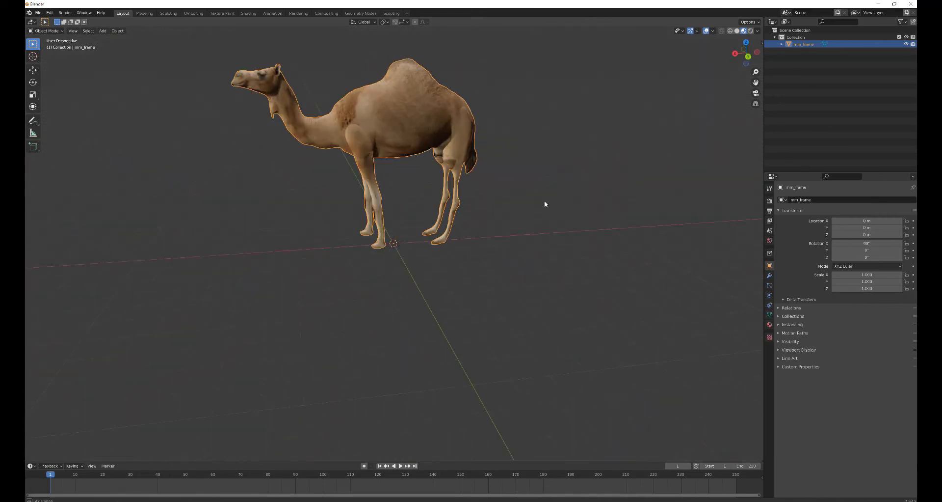
{"action": "middle_click_drag", "start_coordinate": [337, 221], "coordinate": [368, 223]}
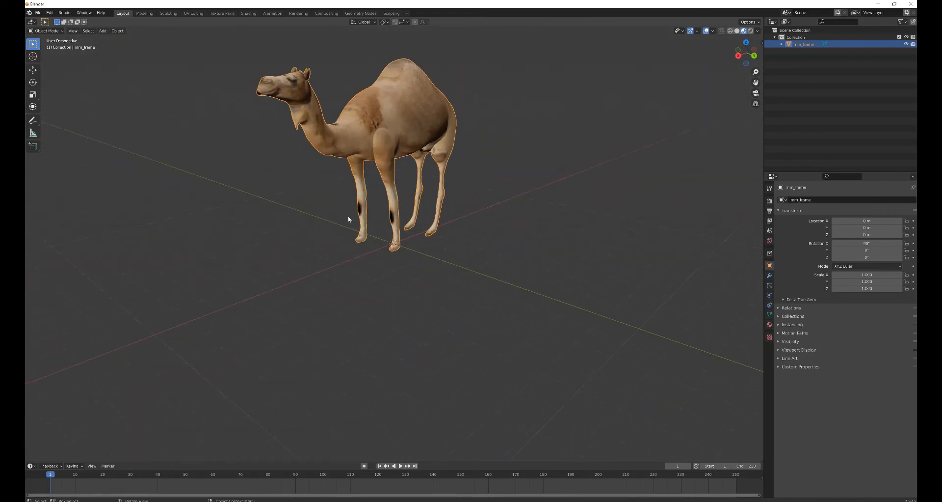
{"action": "middle_click_drag", "start_coordinate": [347, 216], "coordinate": [467, 236]}
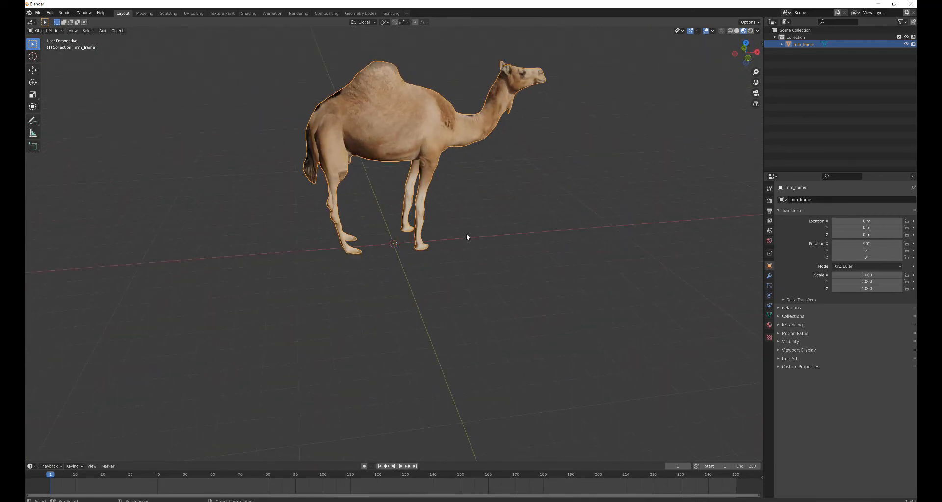
{"action": "middle_click_drag", "start_coordinate": [375, 208], "coordinate": [384, 210]}
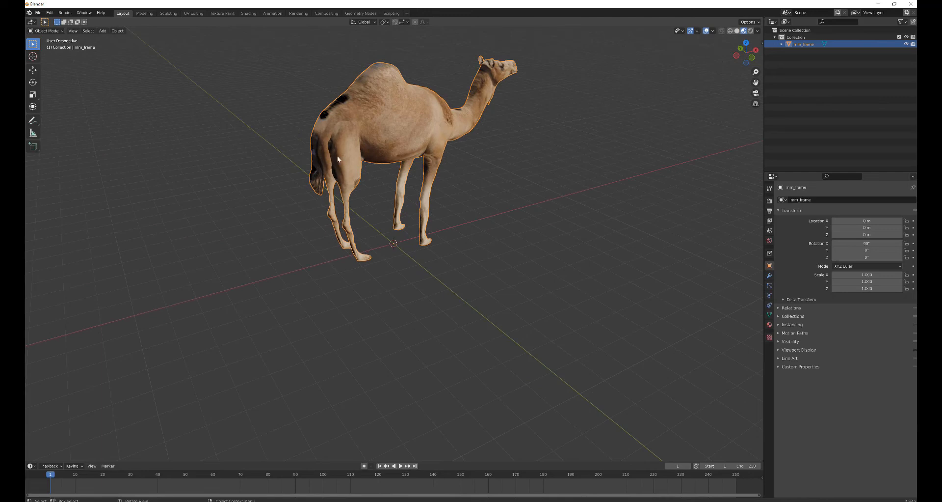
{"action": "middle_click_drag", "start_coordinate": [367, 179], "coordinate": [476, 163]}
{"action": "middle_click_drag", "start_coordinate": [355, 186], "coordinate": [369, 195]}
{"action": "scroll", "coordinate": [357, 126], "scroll_direction": "up", "scroll_amount": 1}
{"action": "middle_click_drag", "start_coordinate": [354, 124], "coordinate": [297, 161]}
{"action": "middle_click_drag", "start_coordinate": [400, 71], "coordinate": [417, 102]}
{"action": "middle_click_drag", "start_coordinate": [480, 131], "coordinate": [456, 136]}
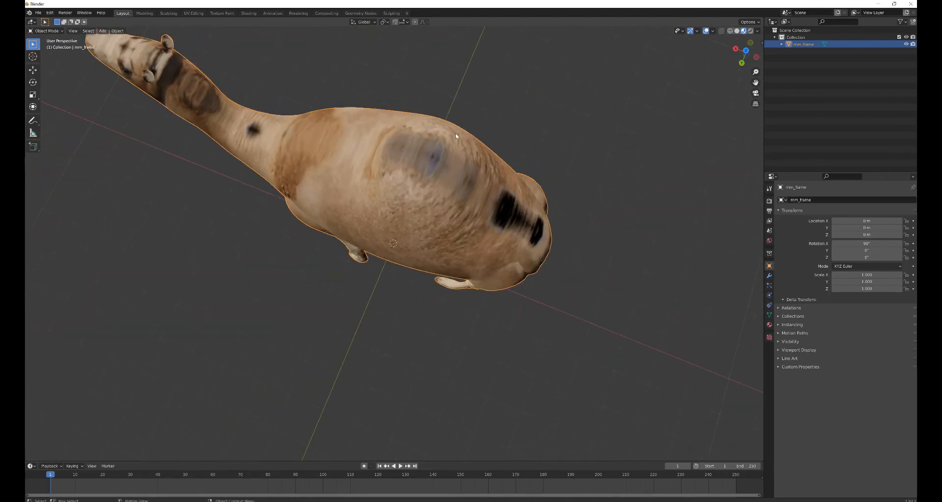
- In the Texture Paint workspace, smear fur colour over the dark patches on the camel's back in the texture image and check the model all around
{"action": "left_click", "coordinate": [227, 14]}
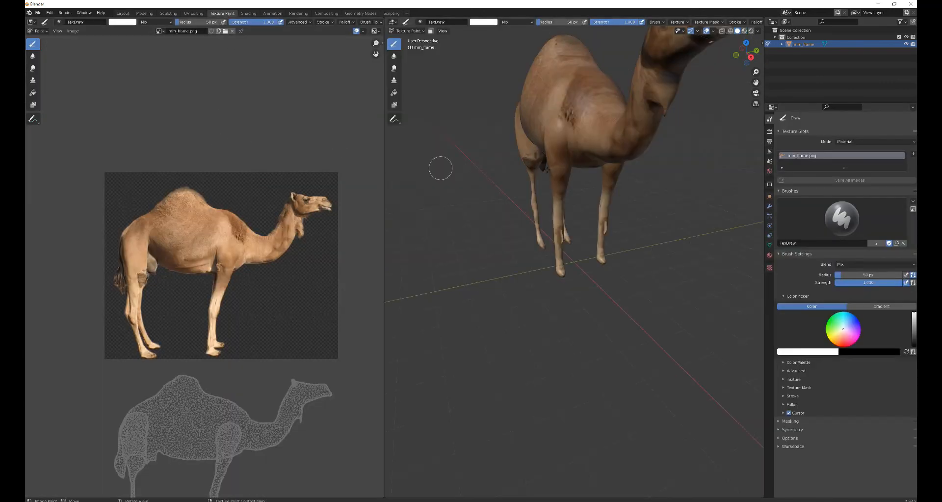
{"action": "mouse_move", "coordinate": [580, 170]}
{"action": "middle_mouse_down"}
{"action": "mouse_move", "coordinate": [577, 194]}
{"action": "mouse_move", "coordinate": [532, 175]}
{"action": "mouse_move", "coordinate": [575, 158]}
{"action": "mouse_move", "coordinate": [531, 157]}
{"action": "middle_mouse_up"}
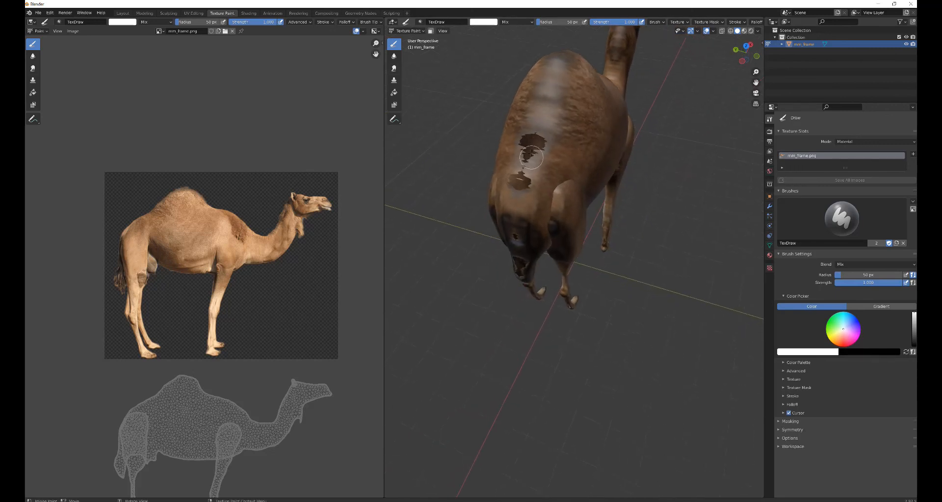
{"action": "left_click", "coordinate": [526, 157]}
{"action": "left_click", "coordinate": [32, 68]}
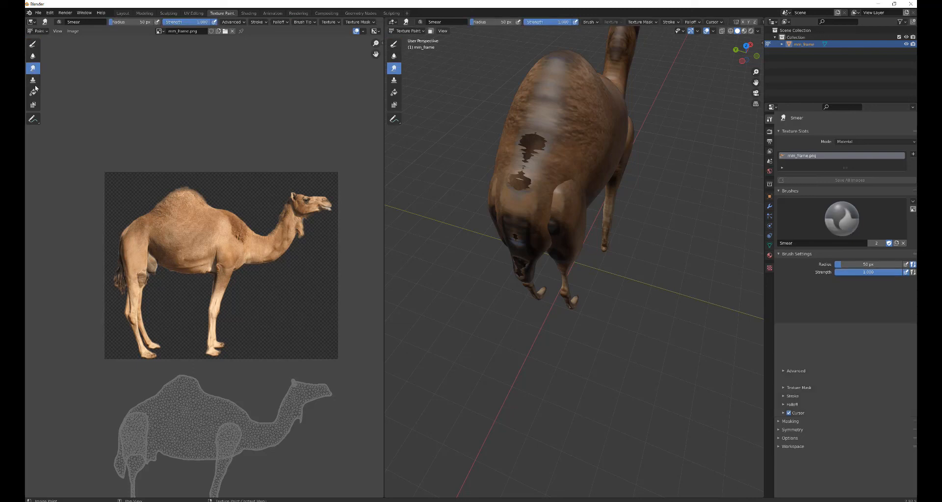
{"action": "left_click_drag", "start_coordinate": [148, 214], "coordinate": [147, 214]}
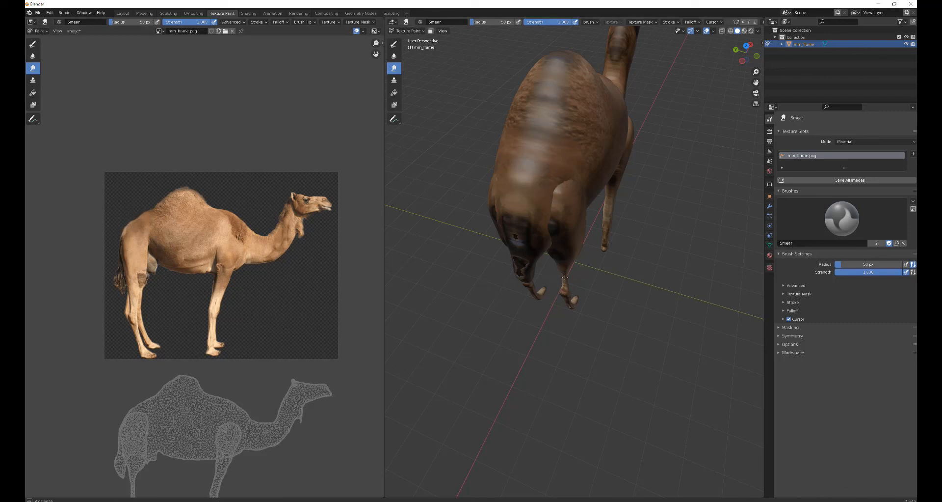
{"action": "middle_click_drag", "start_coordinate": [541, 295], "coordinate": [540, 252]}
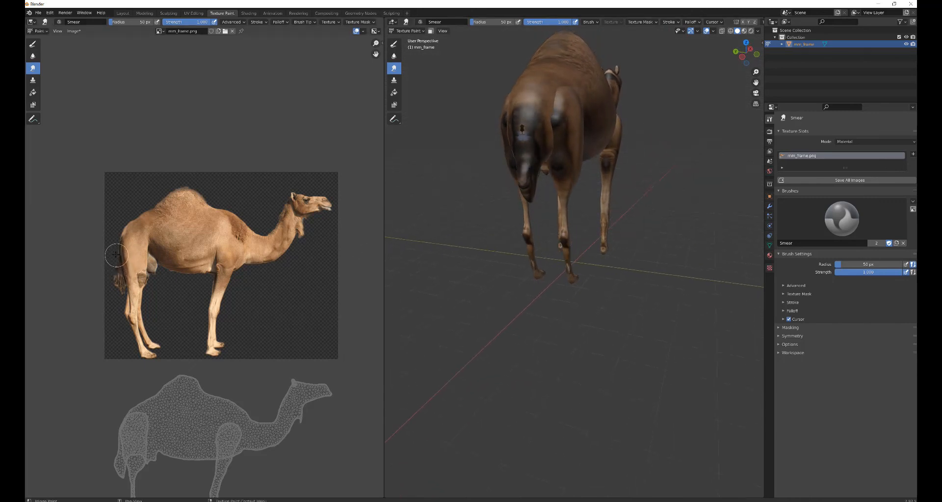
{"action": "middle_click_drag", "start_coordinate": [546, 278], "coordinate": [464, 262]}
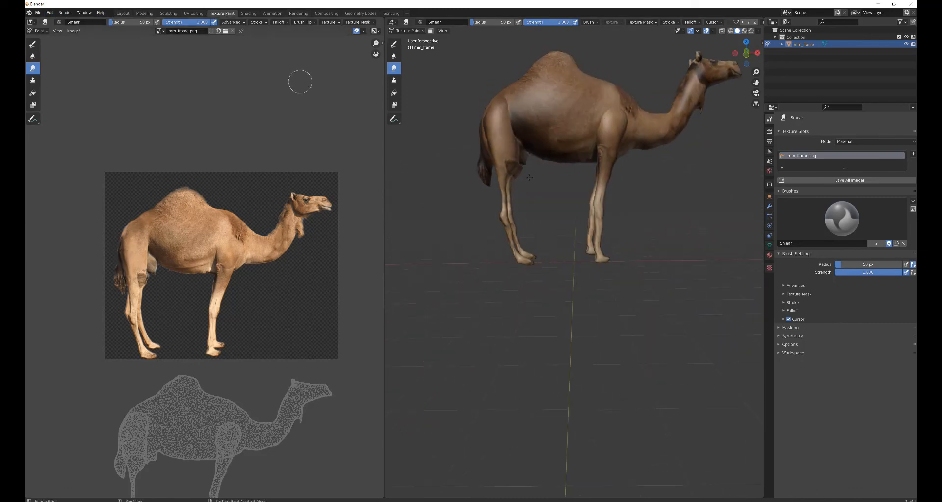
{"action": "middle_click_drag", "start_coordinate": [529, 177], "coordinate": [589, 279]}
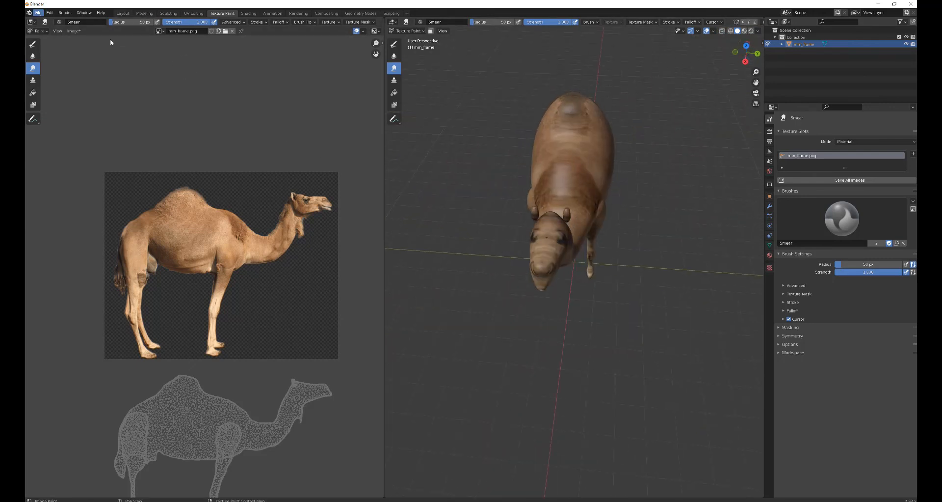
{"action": "middle_click_drag", "start_coordinate": [595, 291], "coordinate": [577, 281]}
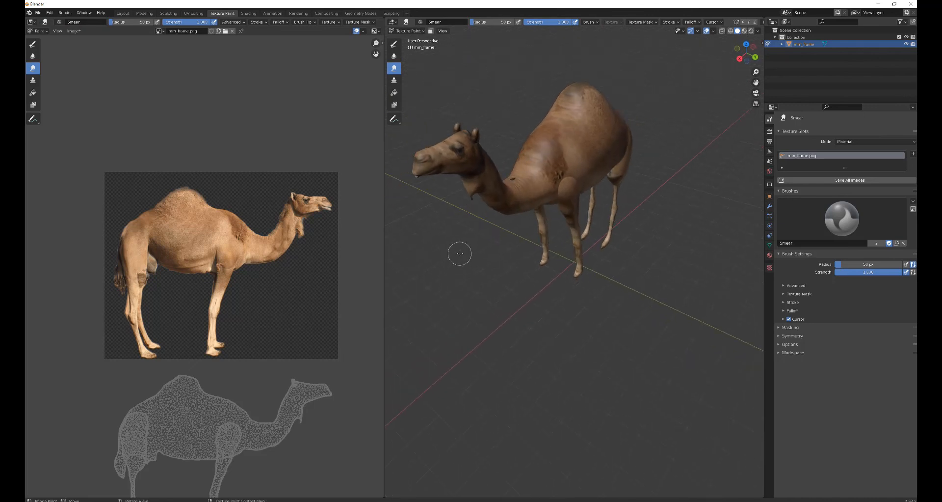
{"action": "middle_click_drag", "start_coordinate": [460, 254], "coordinate": [525, 226]}
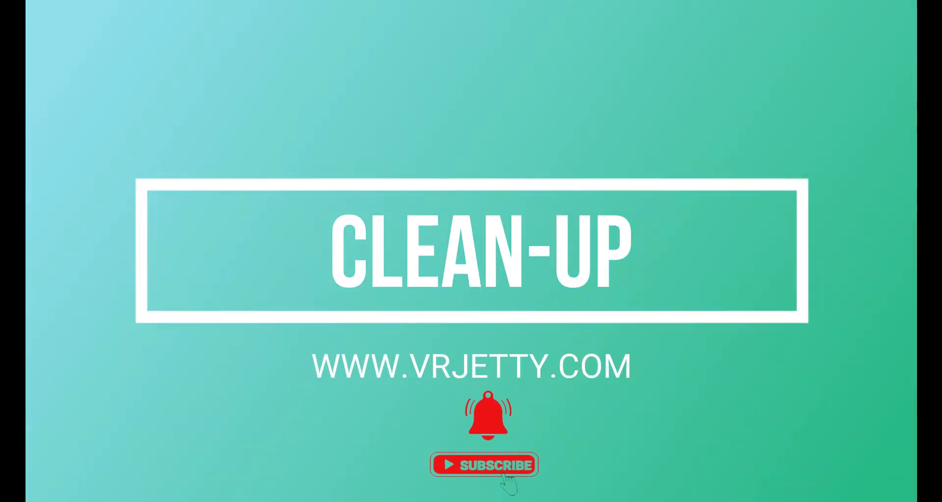